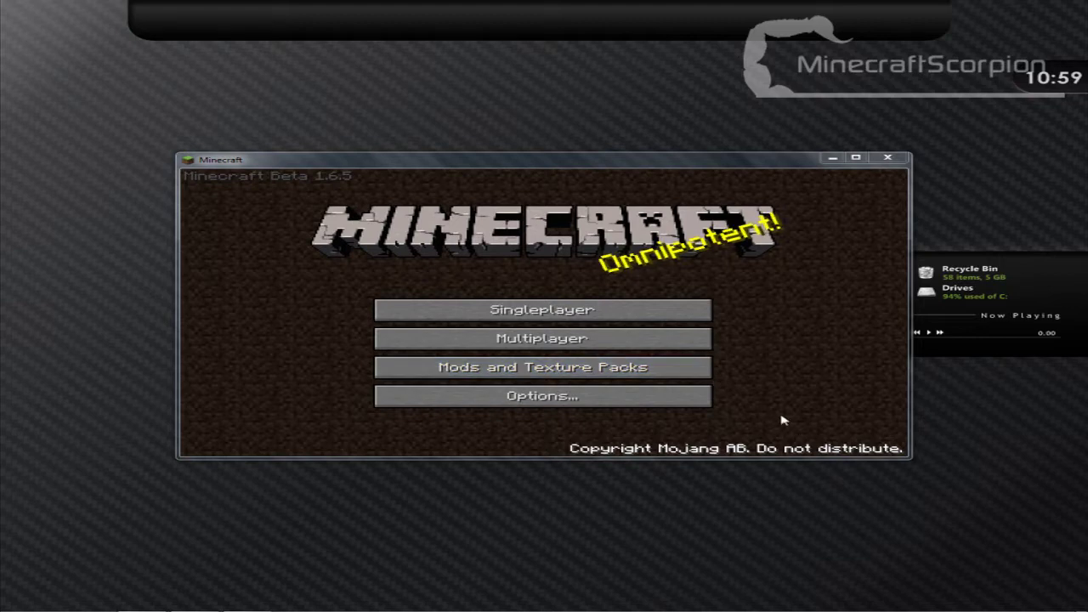
Step: Open Minecraft's texture pack folder from its texture pack screen and go up to the .minecraft folder
click(536, 368)
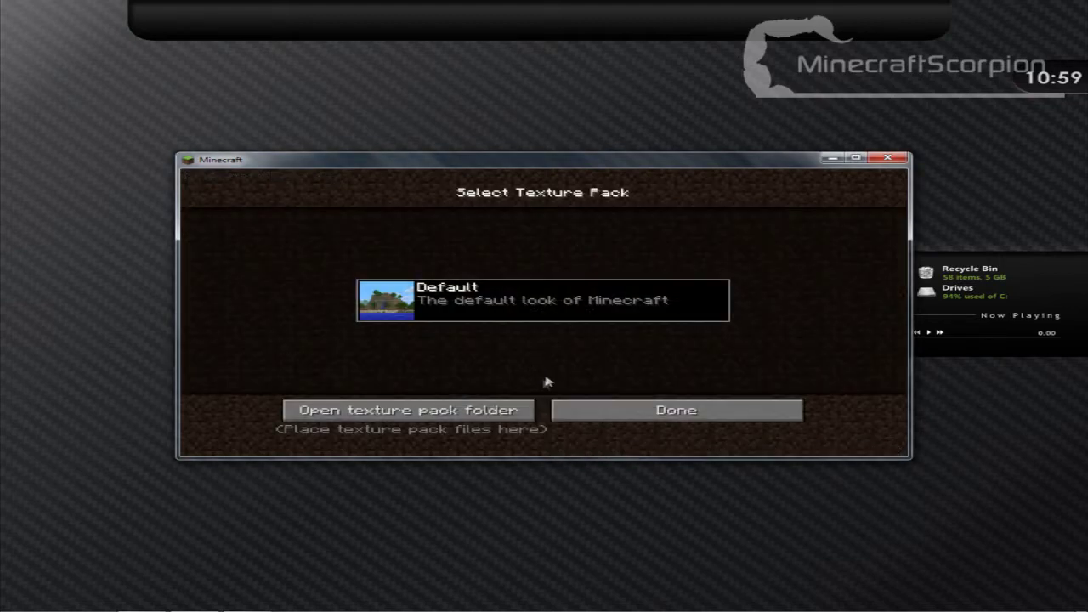
click(363, 410)
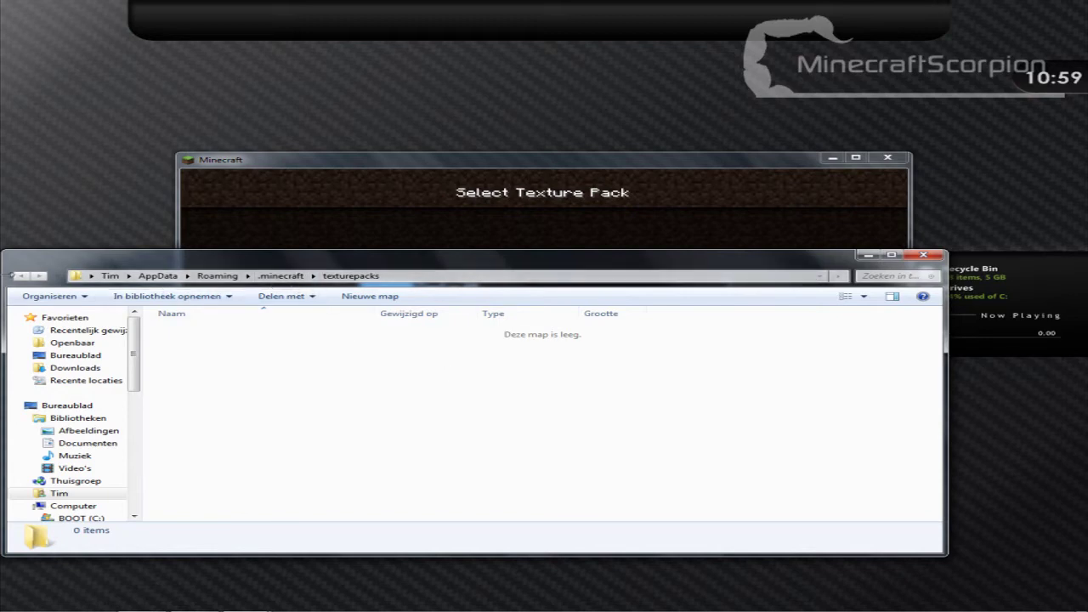
click(287, 281)
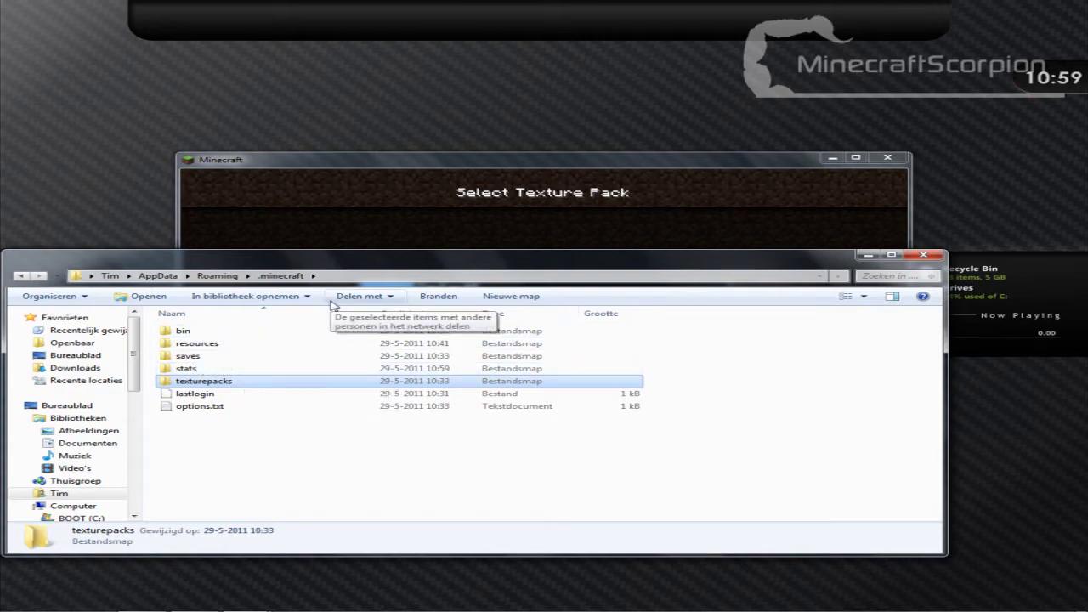
Step: Close Minecraft and reposition the .minecraft folder window on the desktop
drag(366, 258, 424, 261)
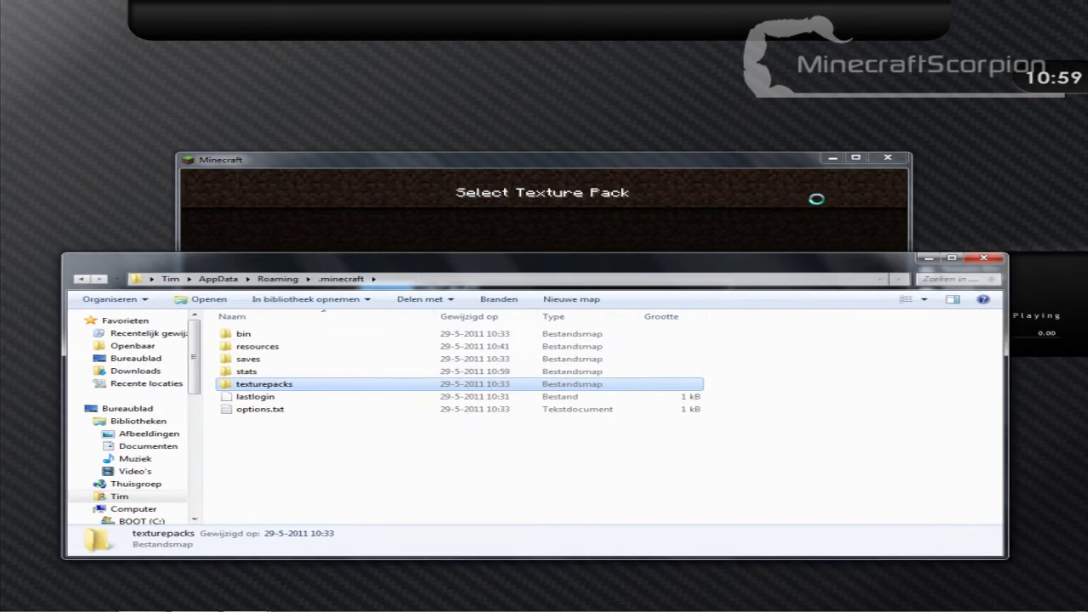
click(890, 165)
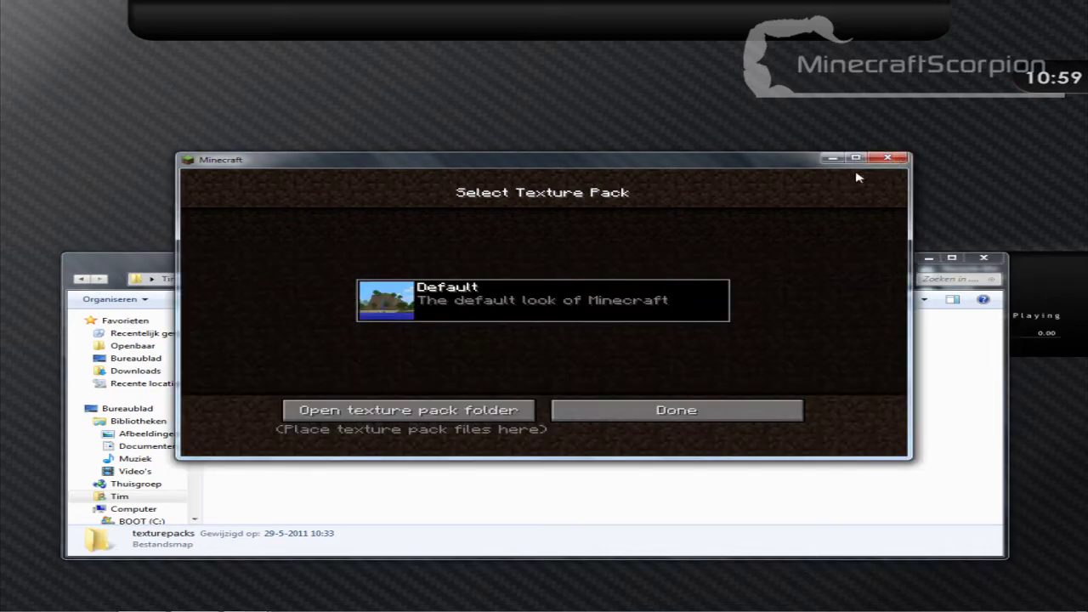
click(887, 159)
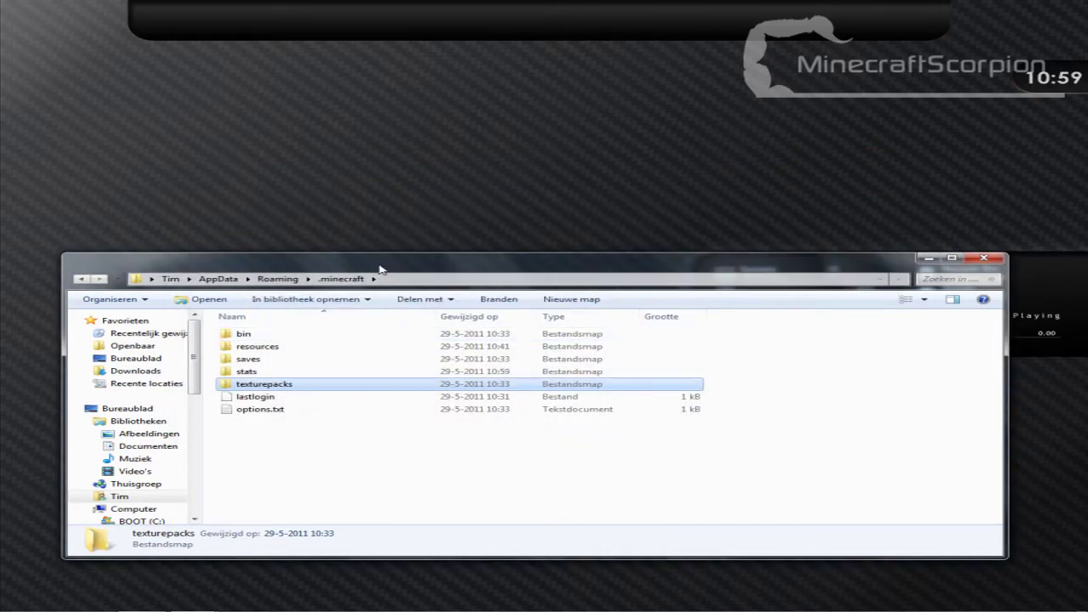
drag(379, 267, 476, 193)
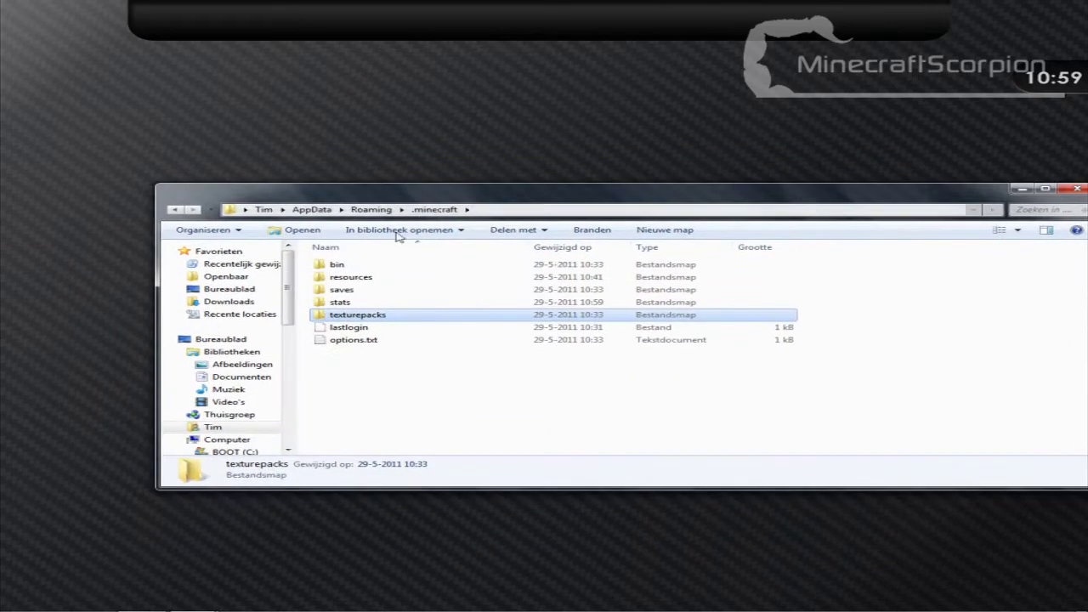
Step: Open the bin folder inside .minecraft and select minecraft.jar
double_click(350, 265)
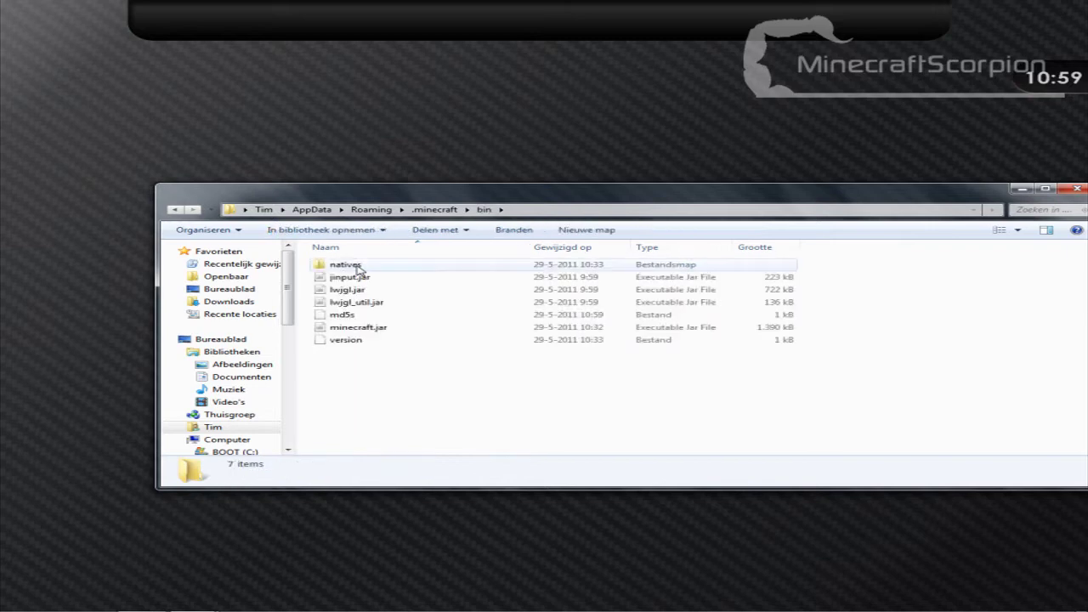
click(407, 328)
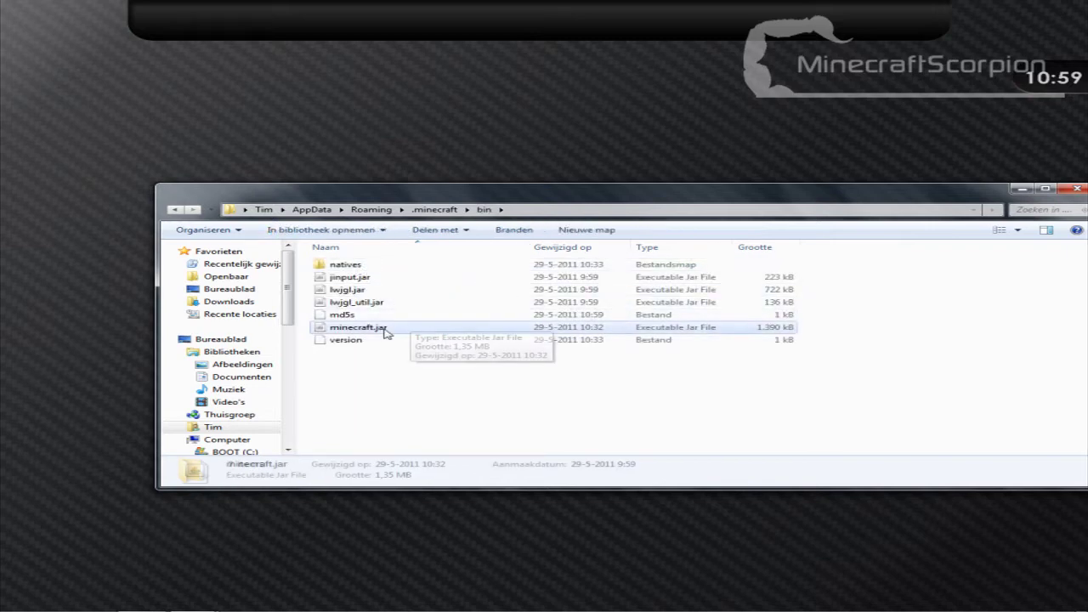
click(357, 329)
click(426, 339)
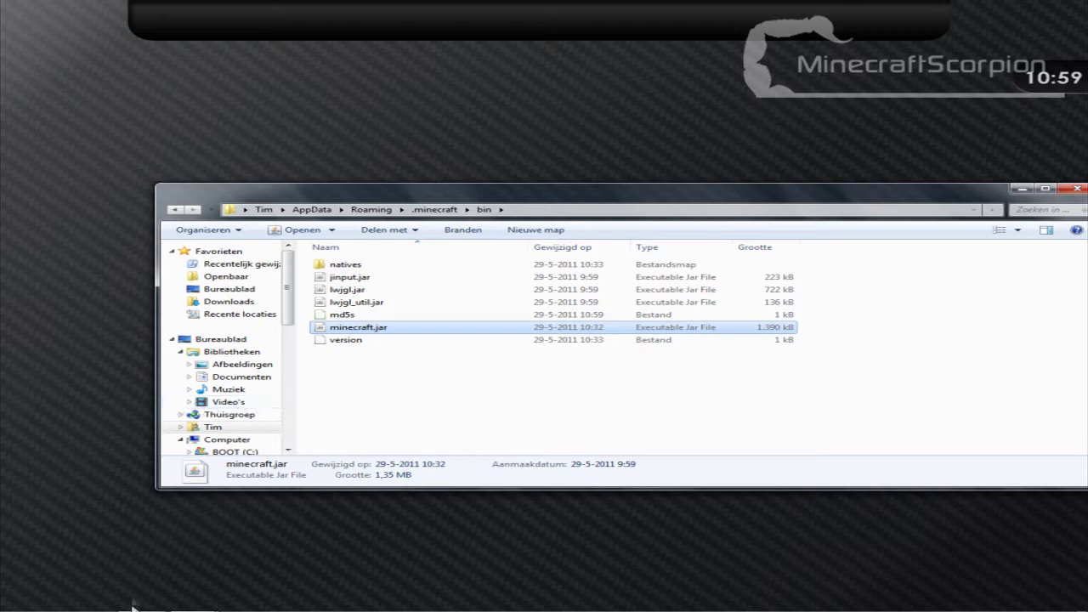
Step: Switch to Firefox and find the current downloads section in the Single Player Commands forum topic
click(144, 602)
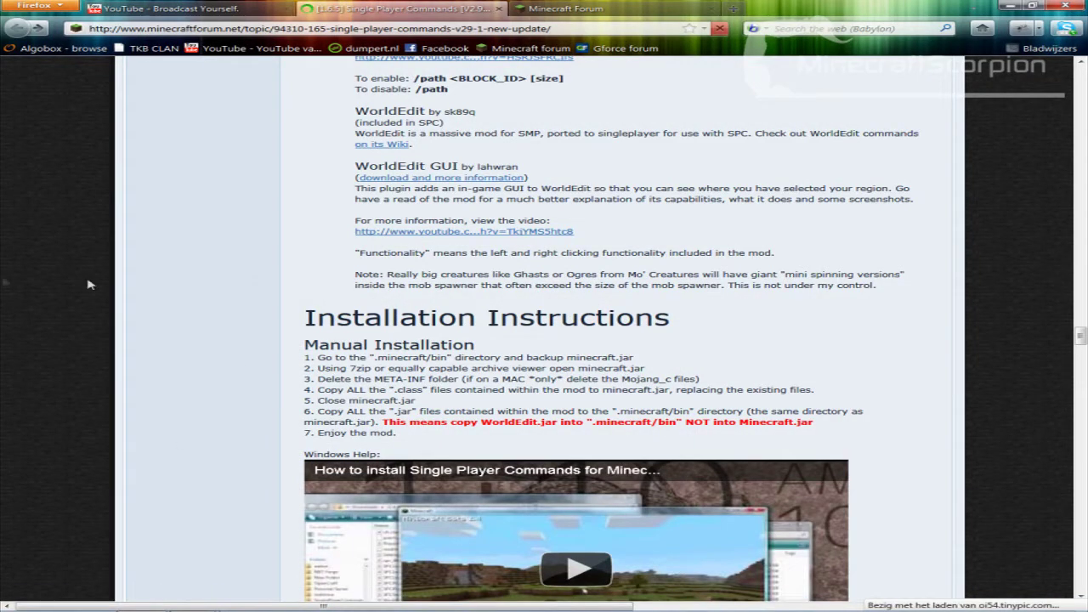
middle_click(124, 374)
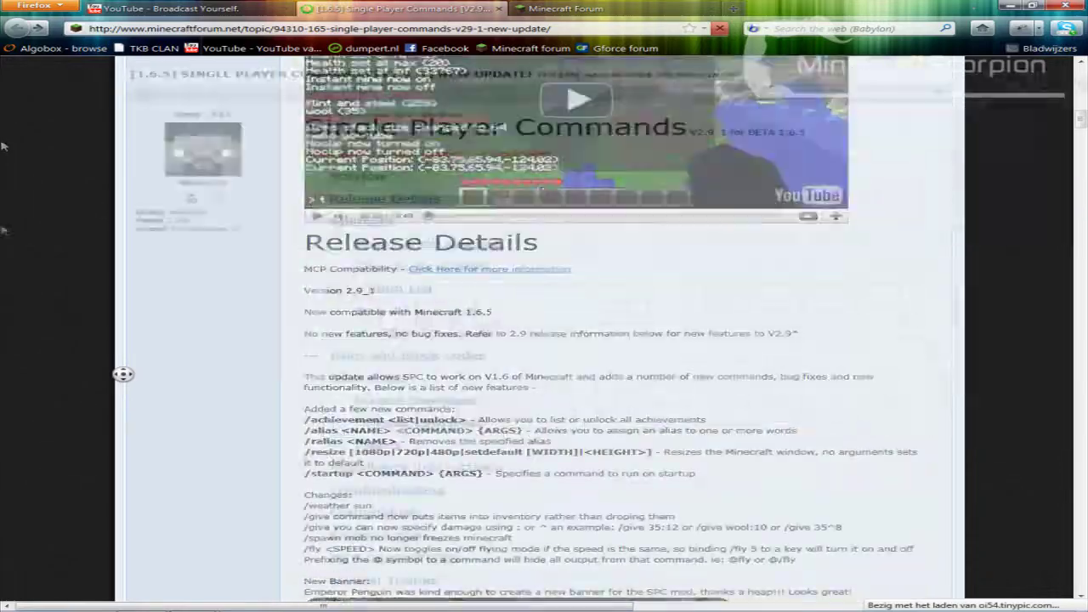
click(2, 297)
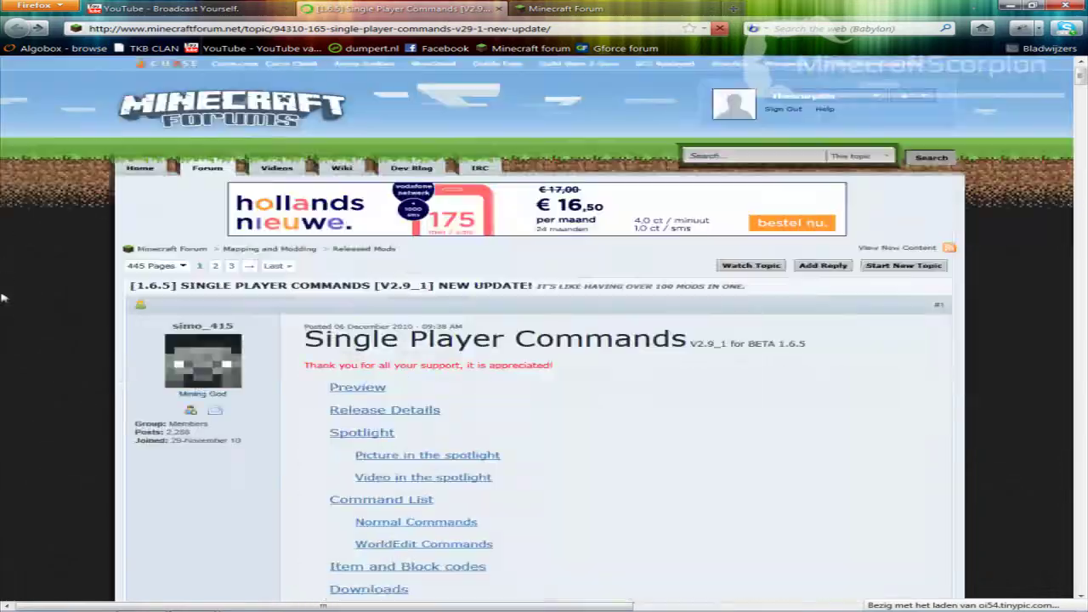
scroll(517, 360, down, 5)
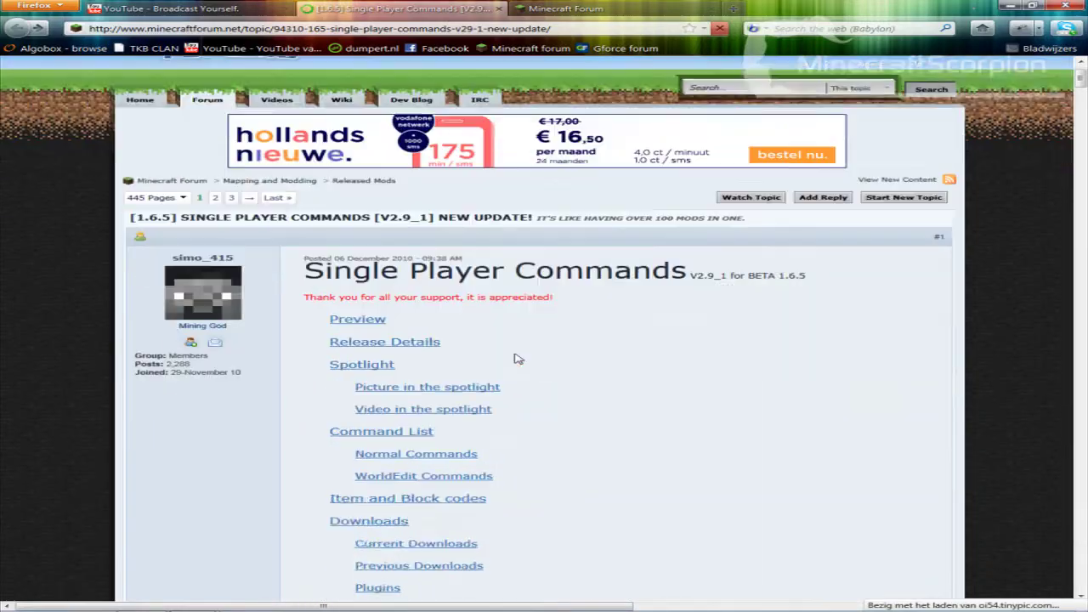
scroll(723, 238, up, 3)
middle_click(800, 200)
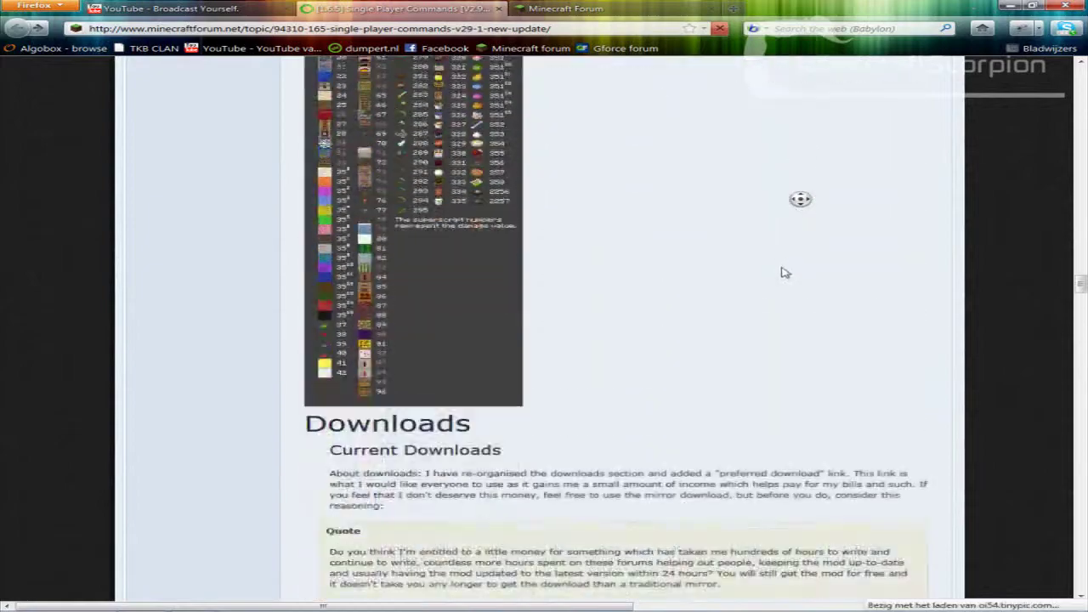
scroll(792, 316, up, 3)
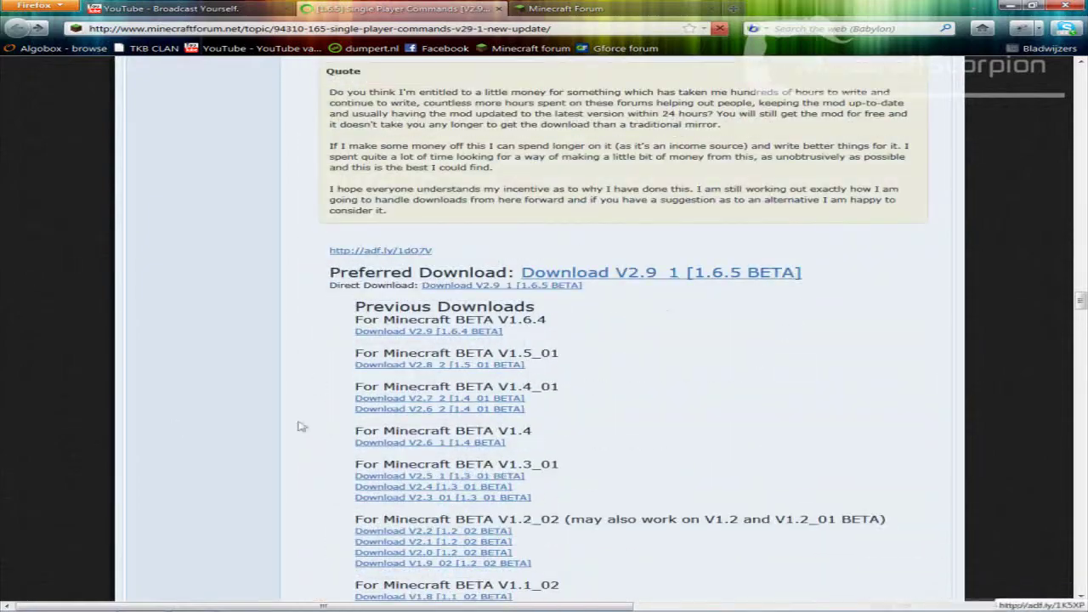
Step: Open the preferred Download V2.9_1 [1.6.5 BETA] link in a new tab
right_click(598, 279)
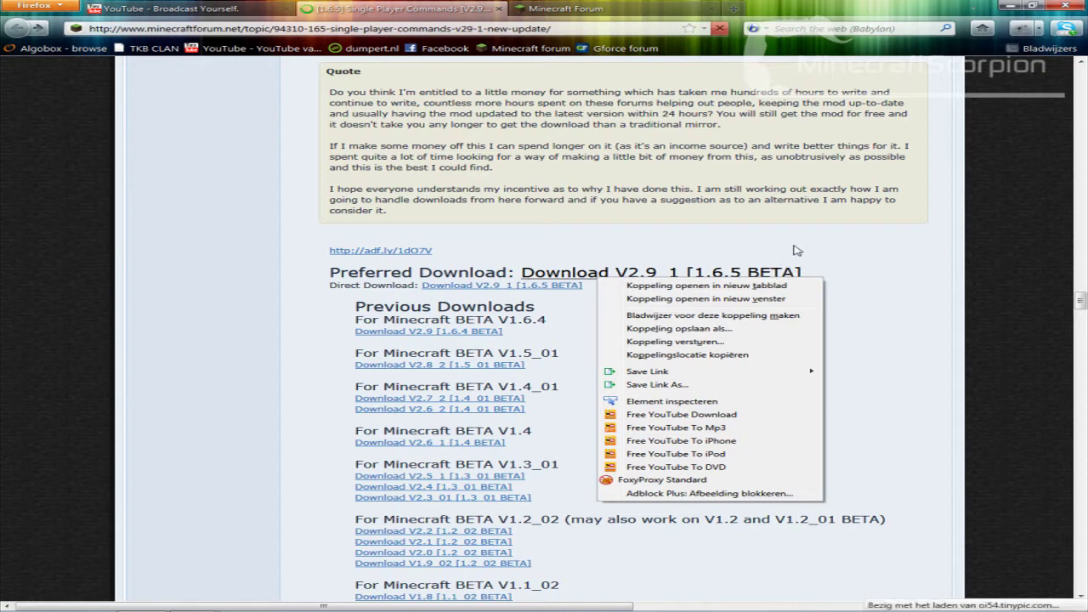
click(790, 272)
right_click(686, 280)
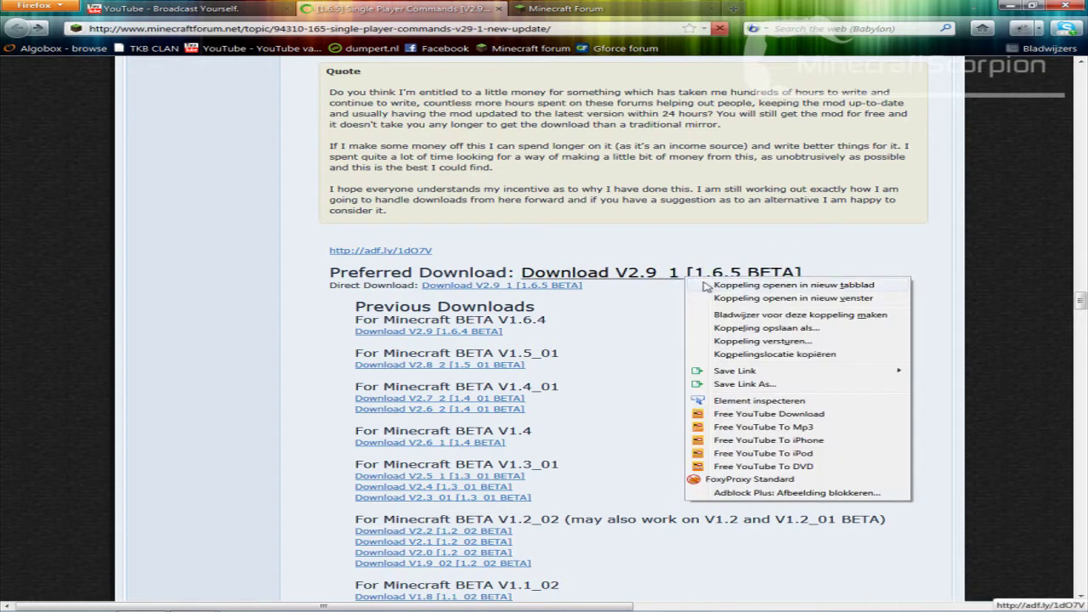
click(707, 295)
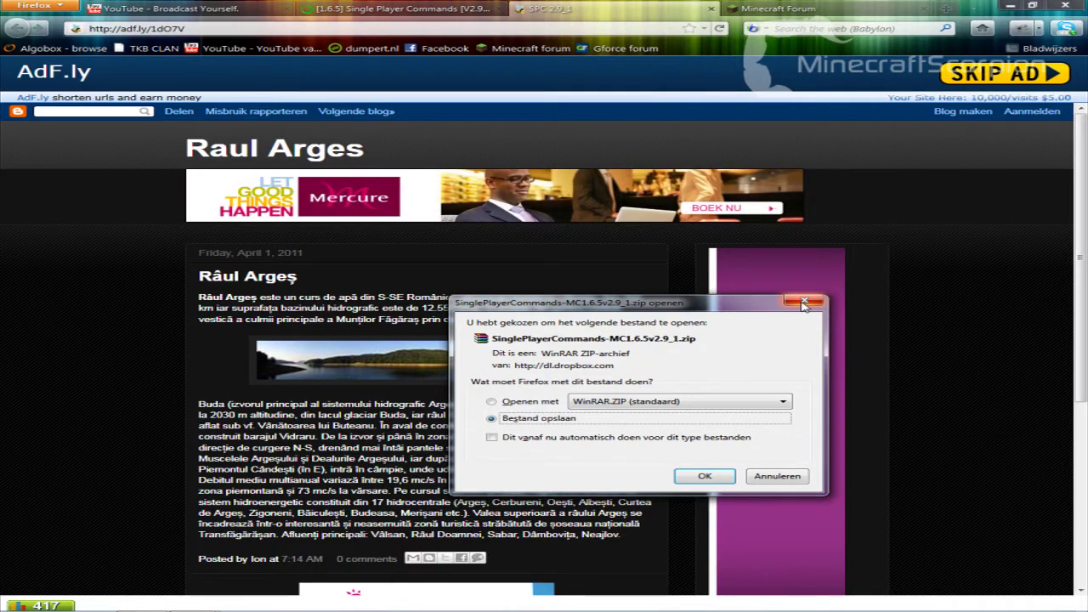
Step: Cancel the download of SinglePlayerCommands-MC1.6.5v2.9_1.zip, close its AdF.ly tab and minimize the browser
click(805, 301)
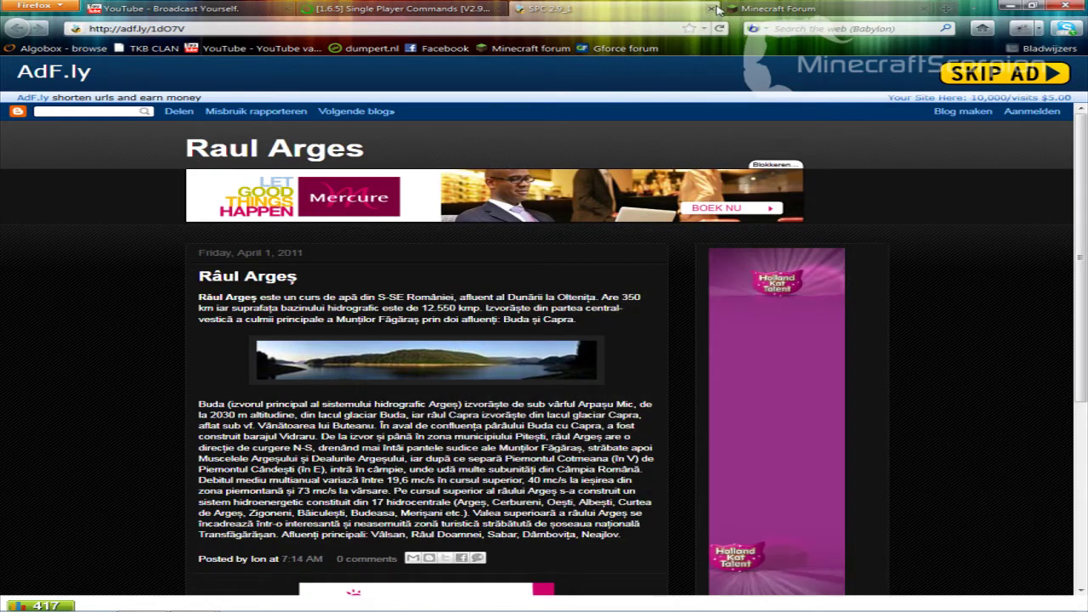
key(ctrl+w)
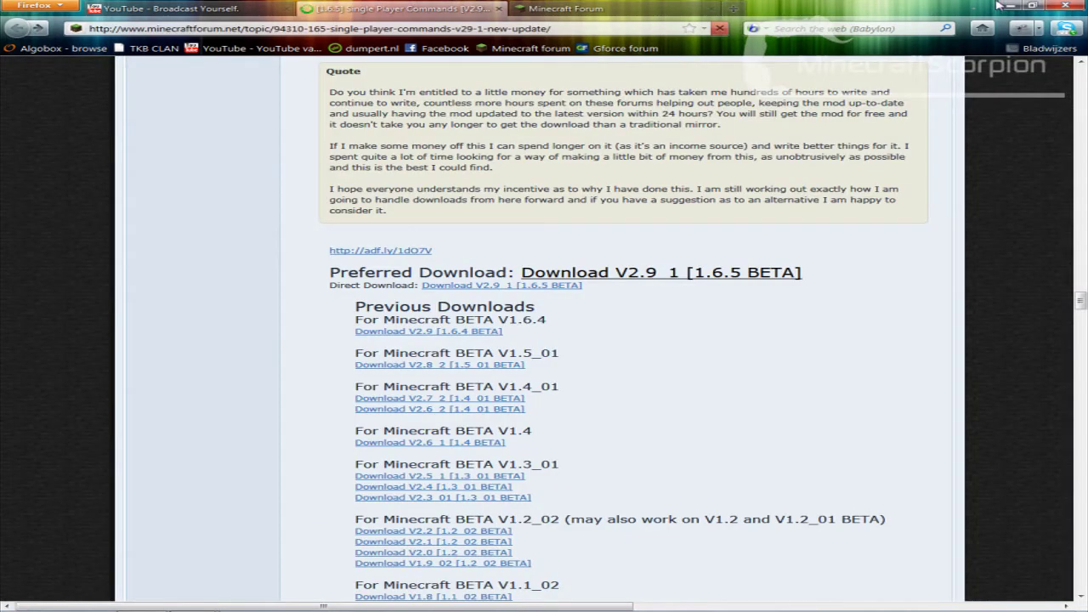
click(1010, 6)
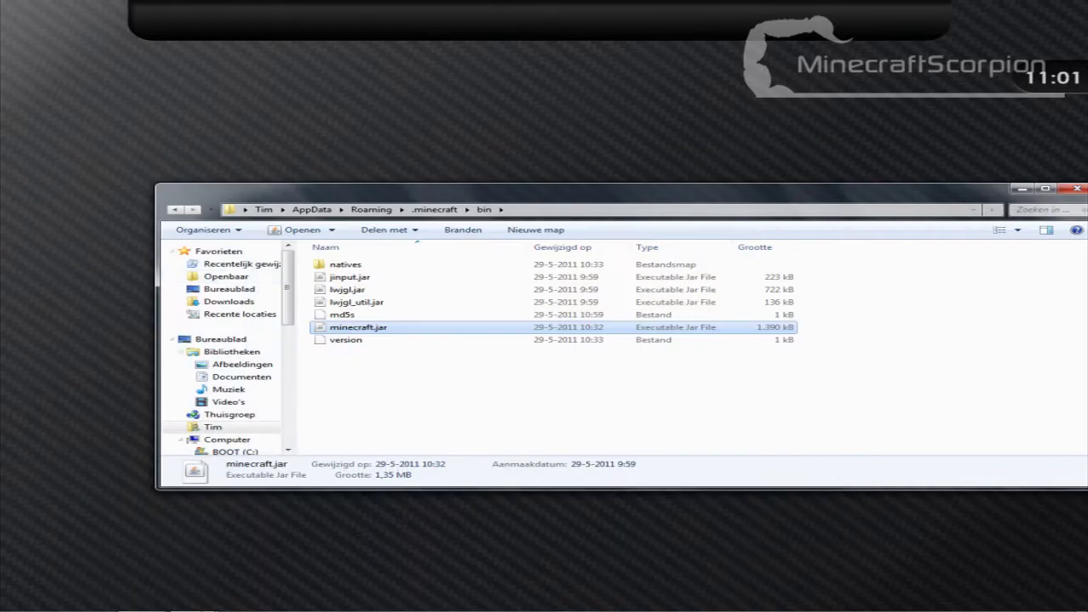
Step: Open SinglePlayerCommands-MC1.6.5v2.9_1 (1).zip from Chrome's downloads in WinRAR and move its window so the bin folder's file names are uncovered
click(142, 599)
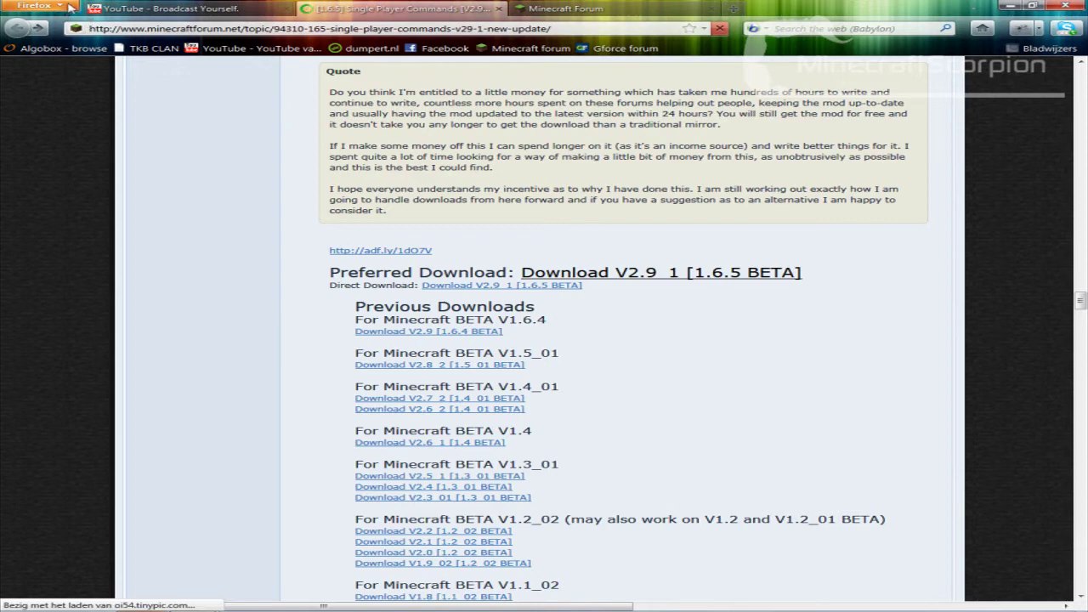
mouse_move(125, 603)
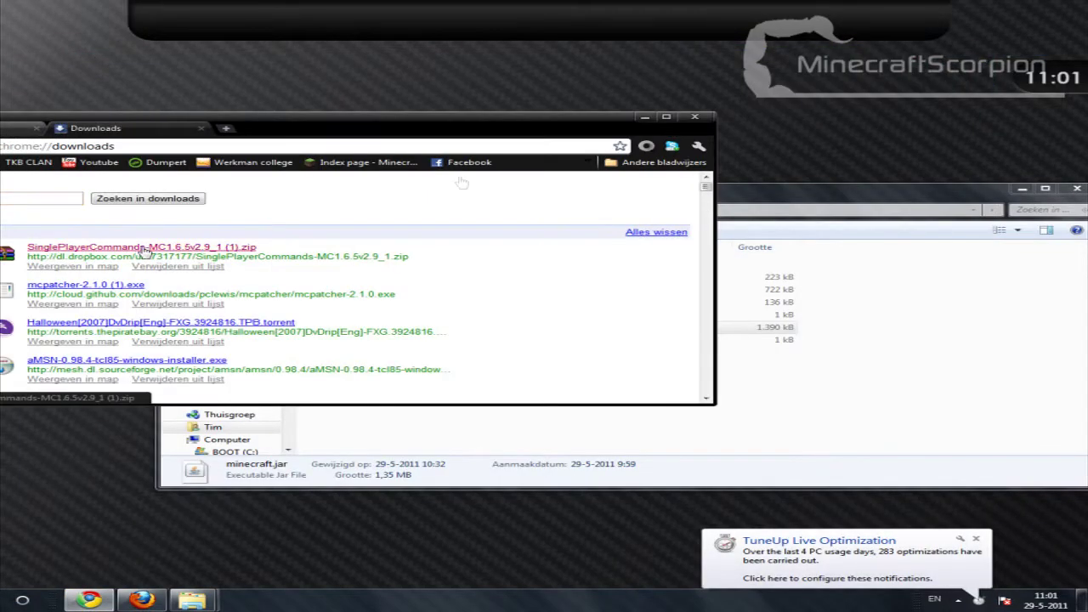
click(140, 247)
click(694, 116)
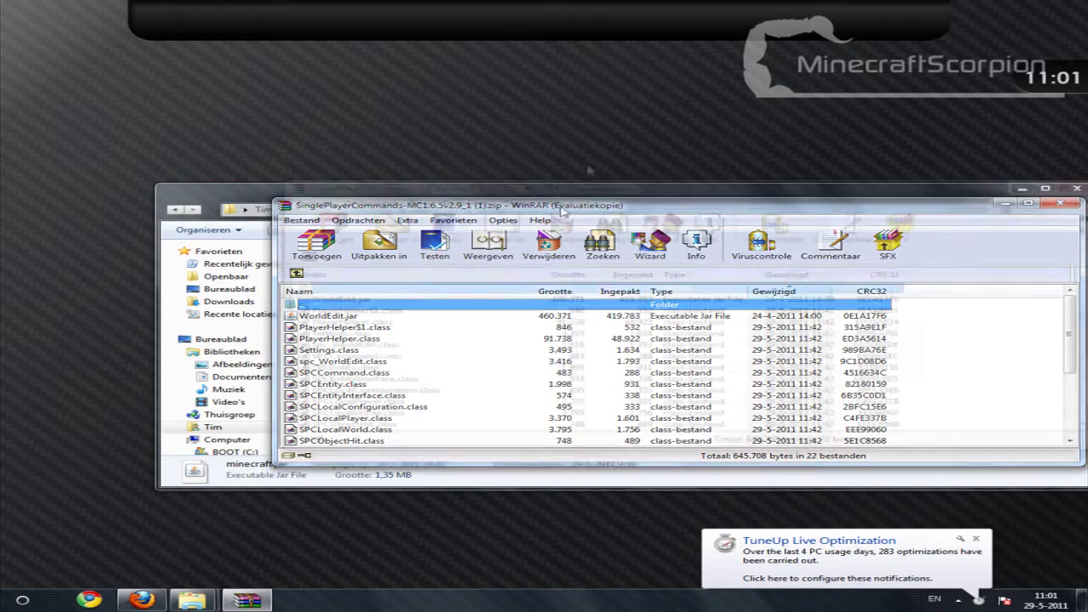
click(834, 234)
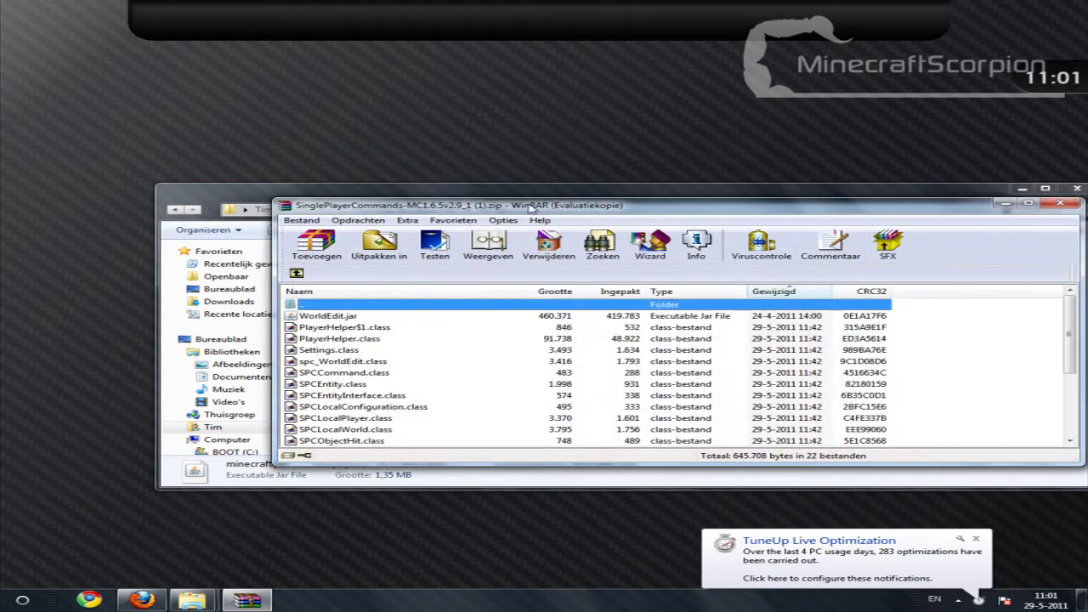
drag(530, 208, 664, 117)
click(549, 238)
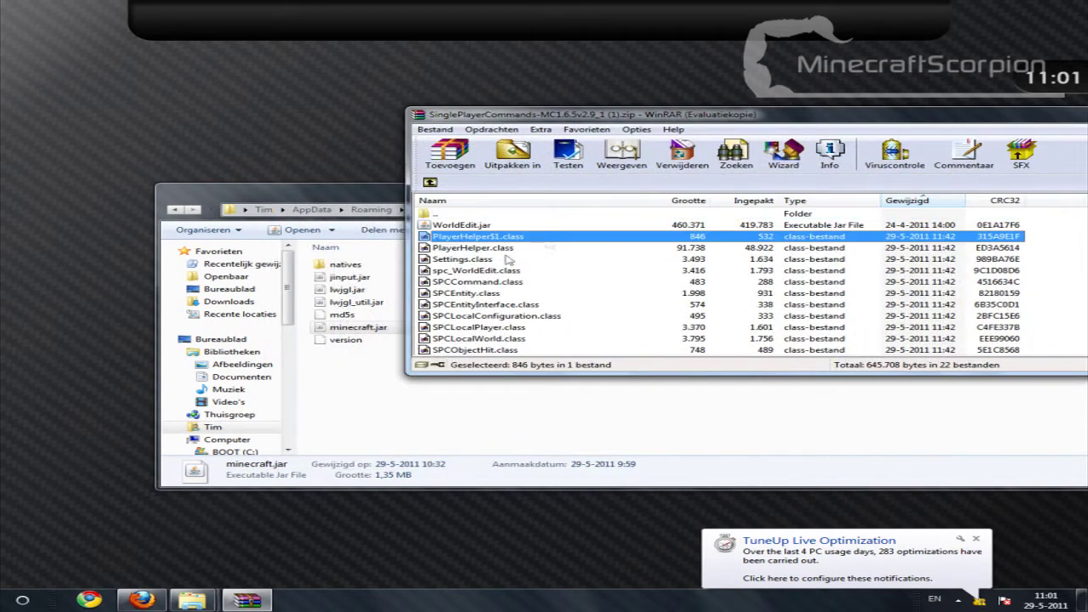
Step: Return to the folder window, go up to .minecraft and reopen its bin folder, dismissing the TuneUp notification
click(401, 379)
click(435, 210)
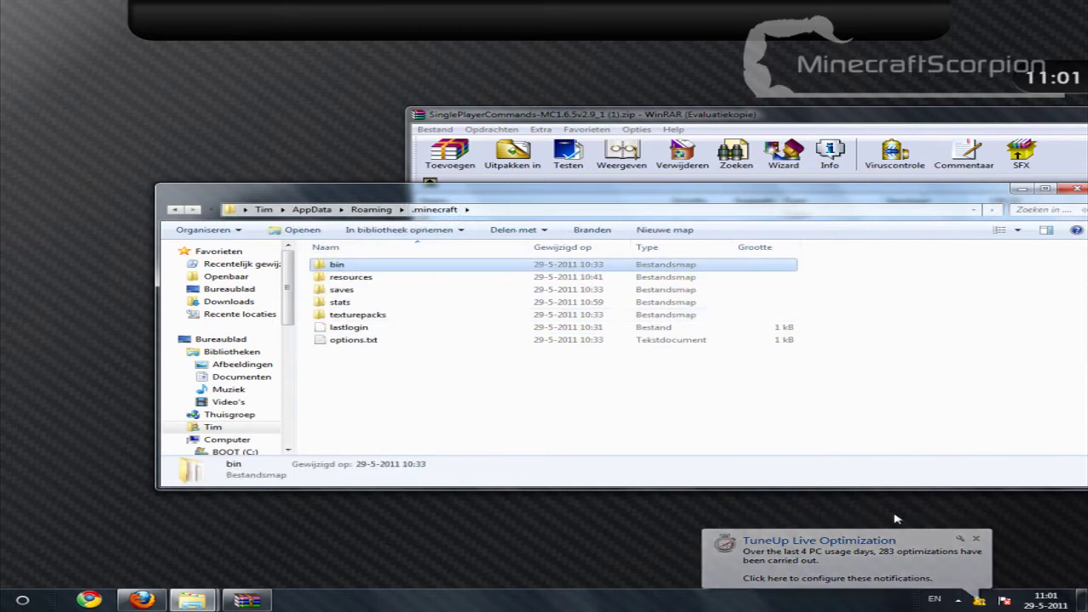
click(976, 538)
click(481, 303)
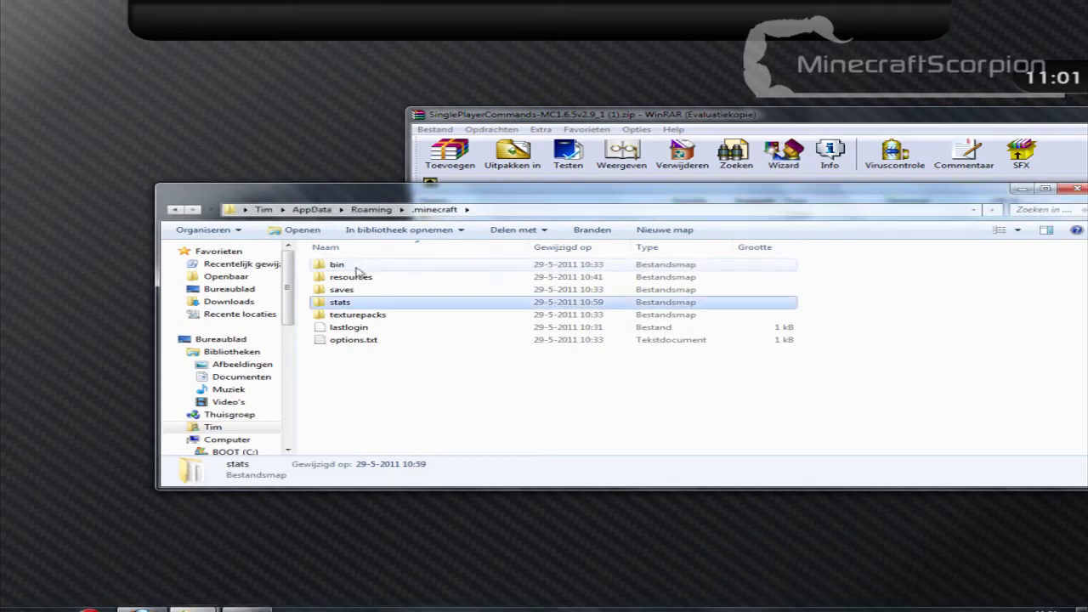
double_click(357, 267)
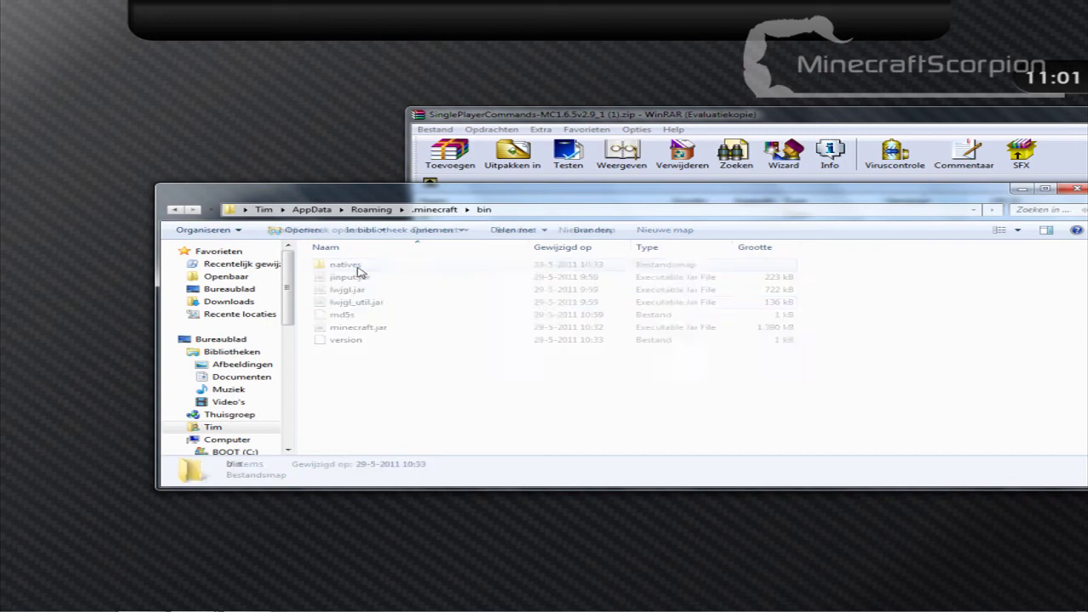
Step: Open minecraft.jar from the bin folder with WinRAR archiver and dismiss the licence reminder to browse its contents
click(383, 328)
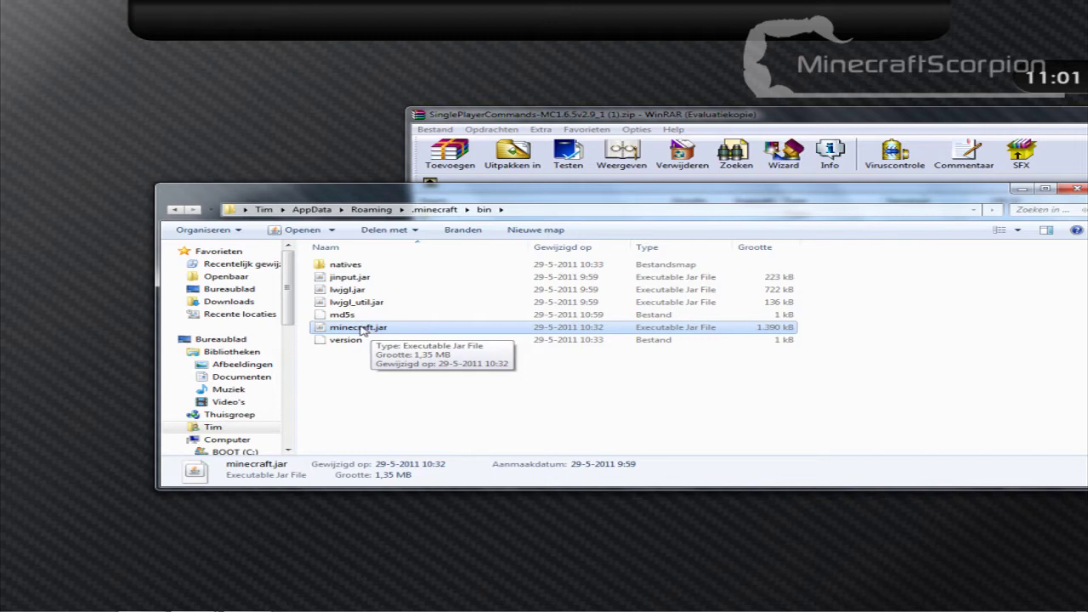
right_click(364, 330)
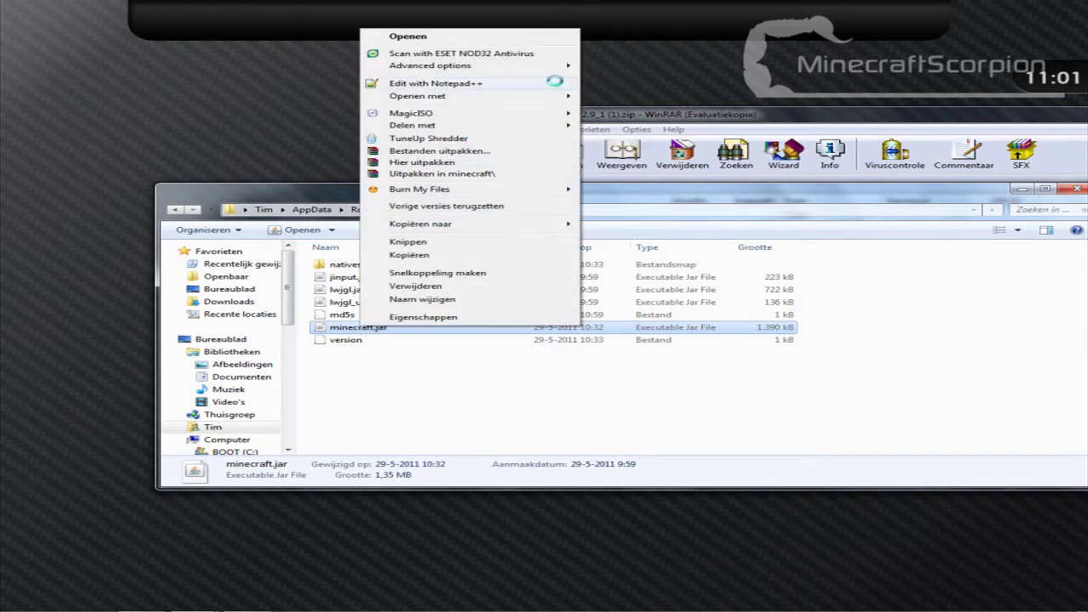
mouse_move(546, 96)
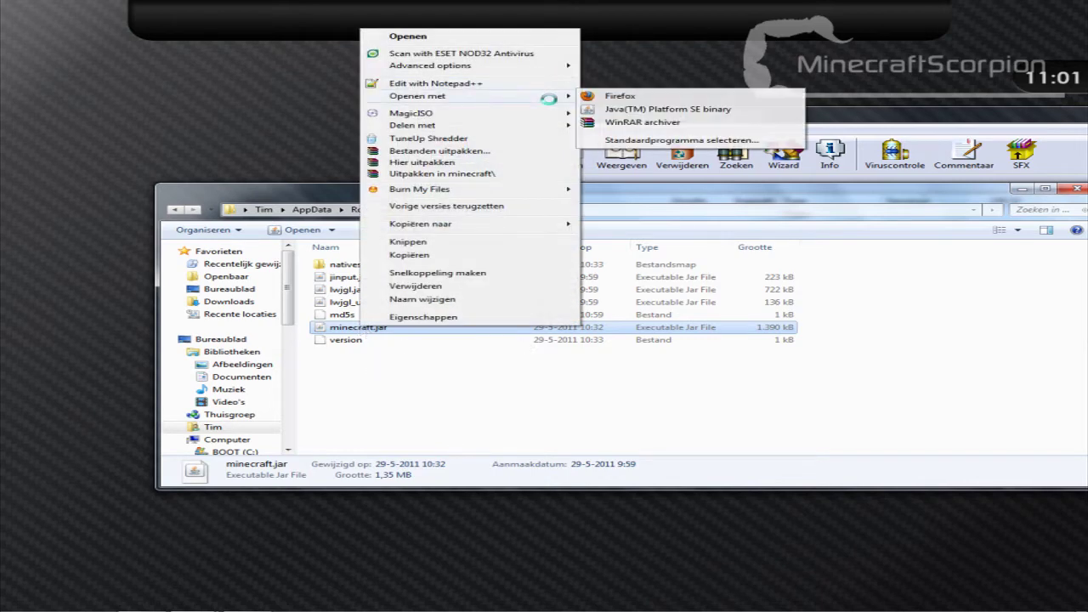
click(640, 124)
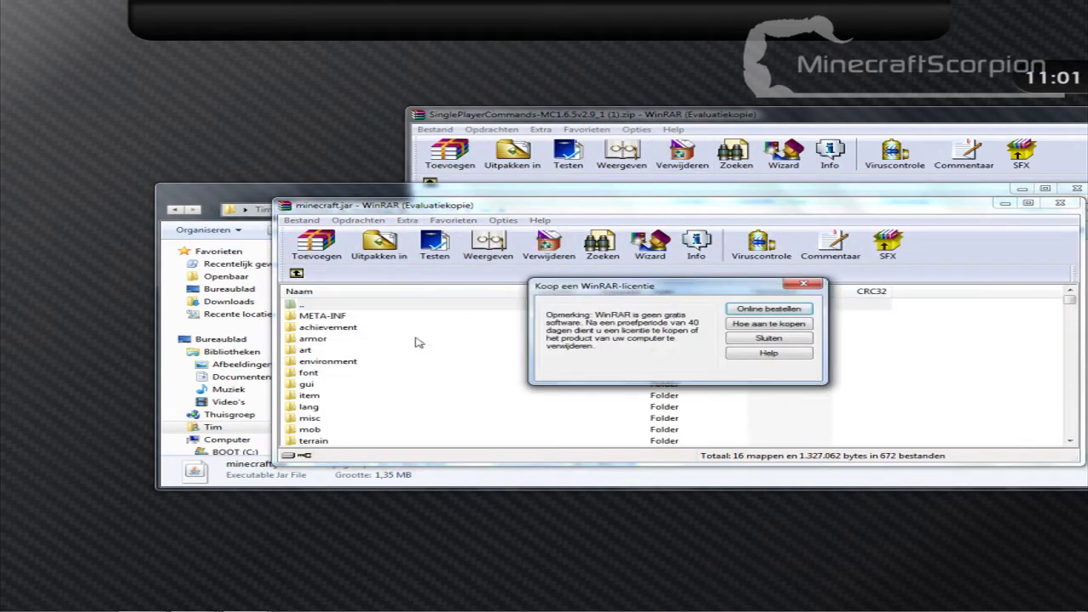
click(808, 291)
click(445, 350)
scroll(437, 357, down, 3)
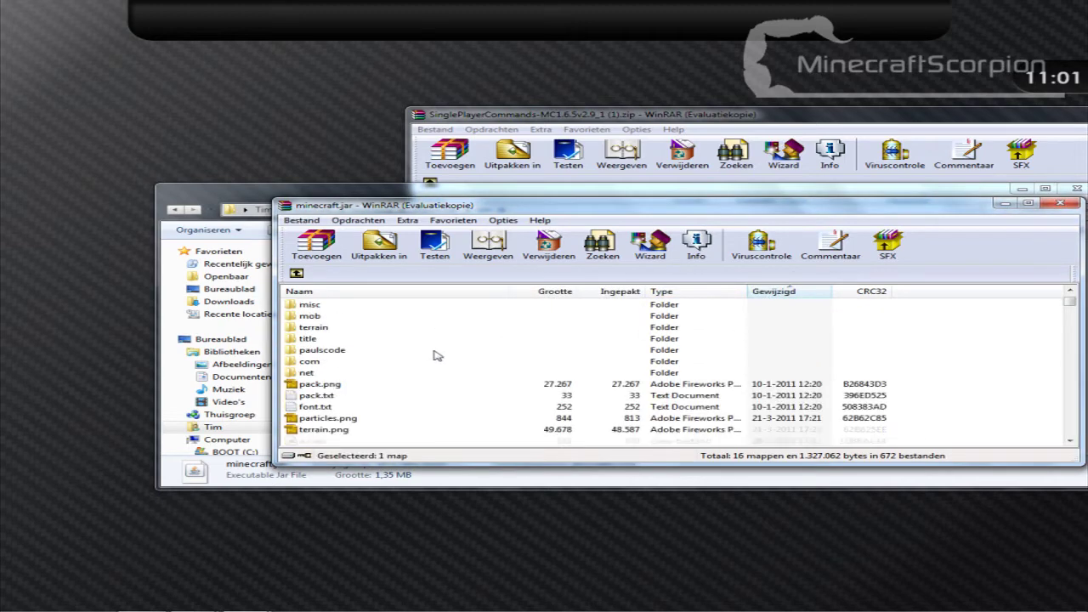
Step: Delete the META-INF folder from minecraft.jar and confirm the deletion
scroll(425, 365, up, 3)
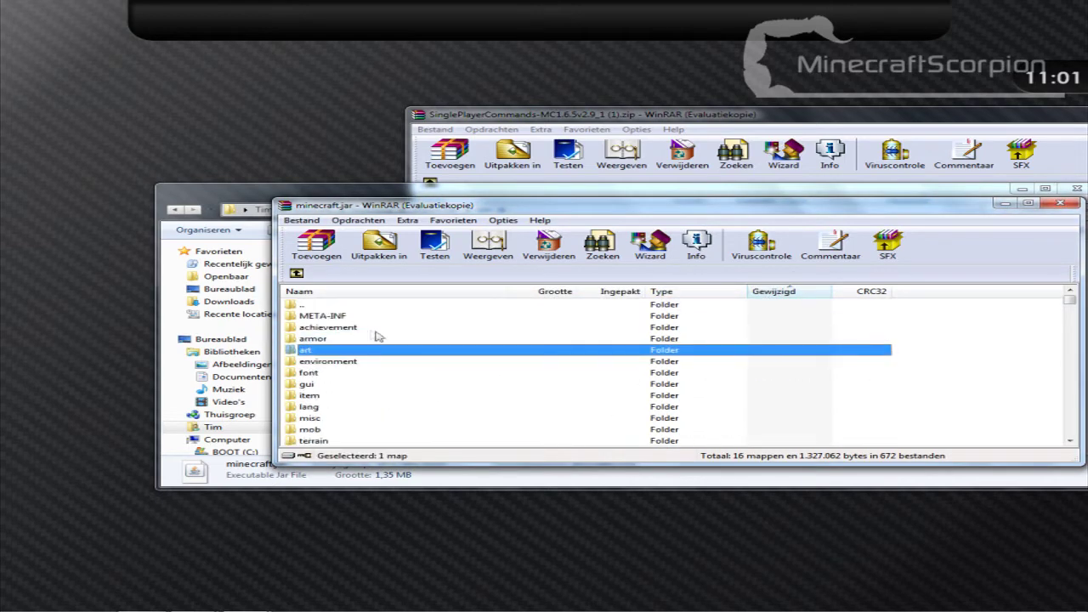
click(349, 316)
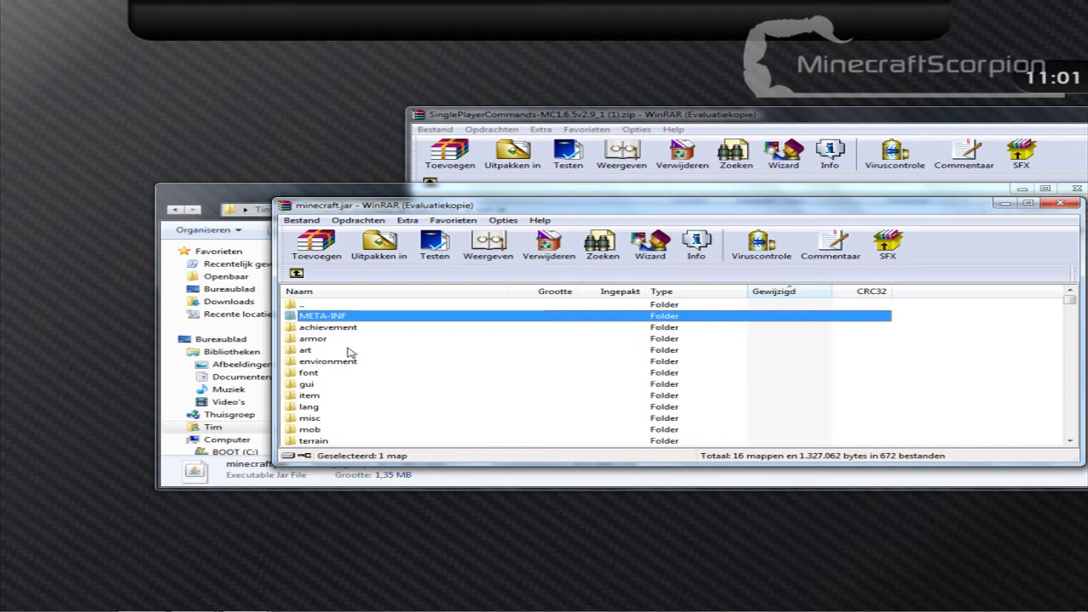
key(Delete)
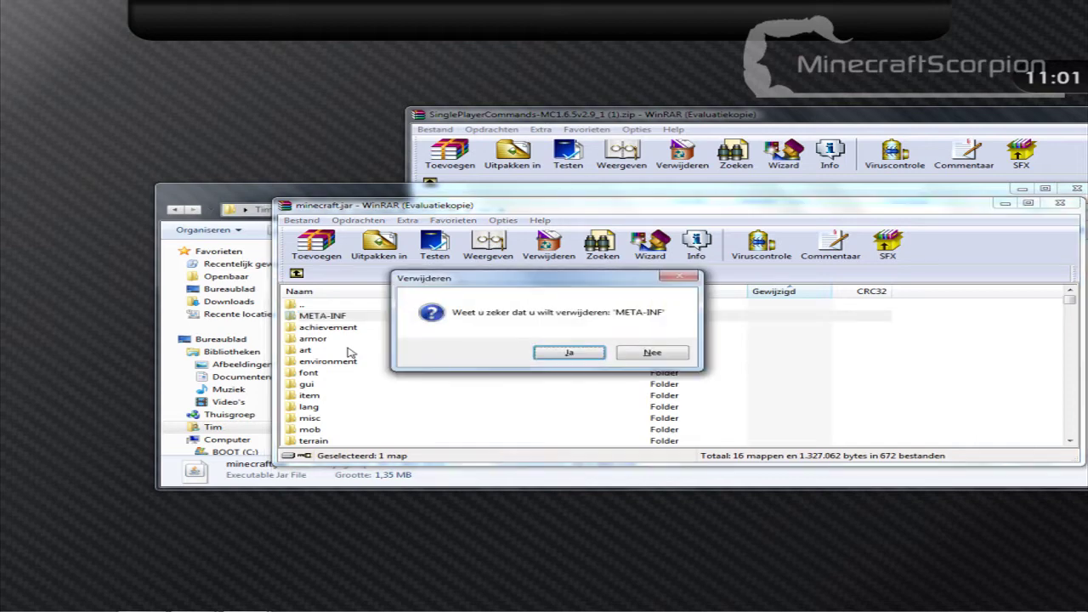
click(583, 361)
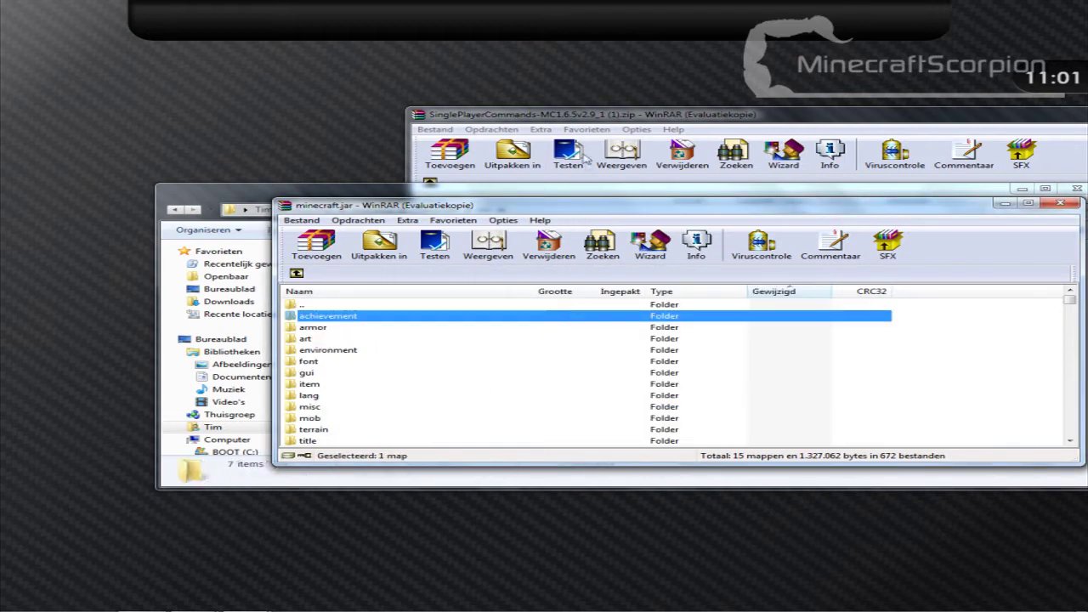
Step: Add all the SinglePlayerCommands archive's class files, including da.class, to minecraft.jar with default archive settings, leaving out WorldEdit.jar and readme.txt
click(578, 115)
drag(578, 116, 572, 65)
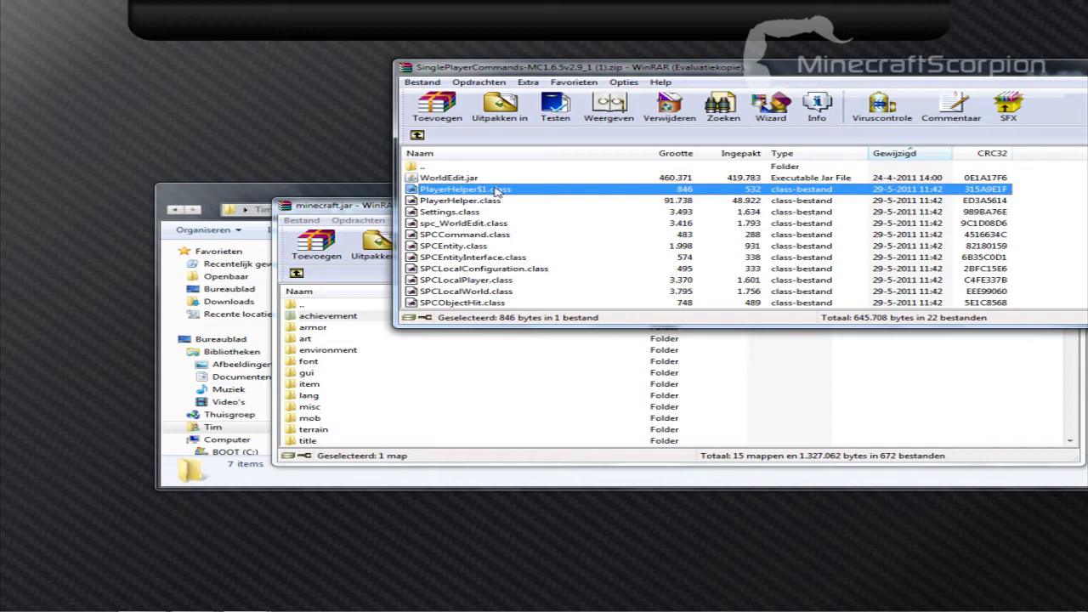
scroll(496, 192, down, 4)
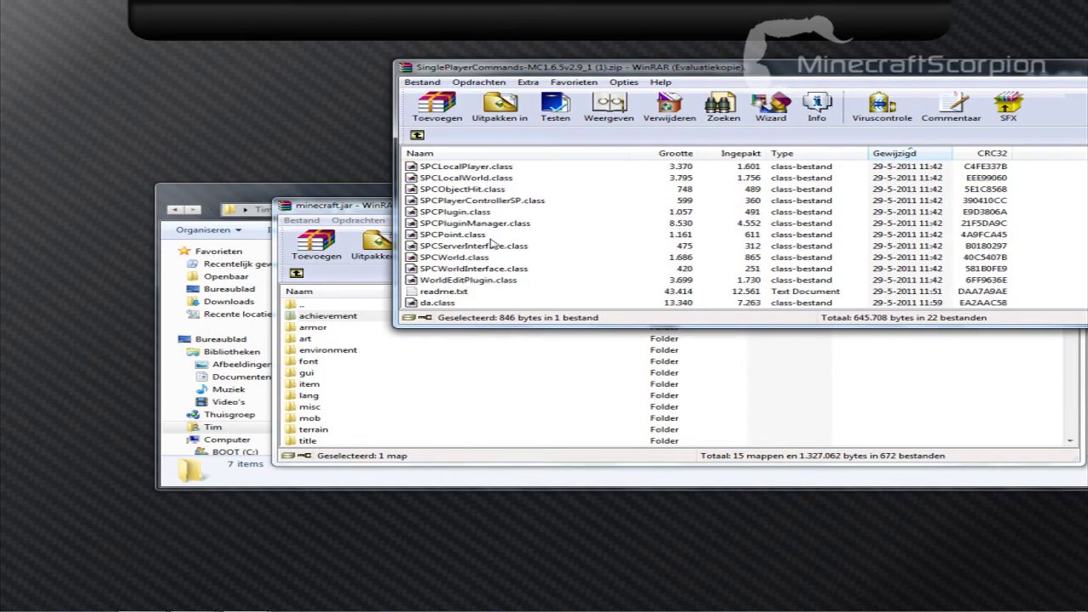
shift+click(483, 280)
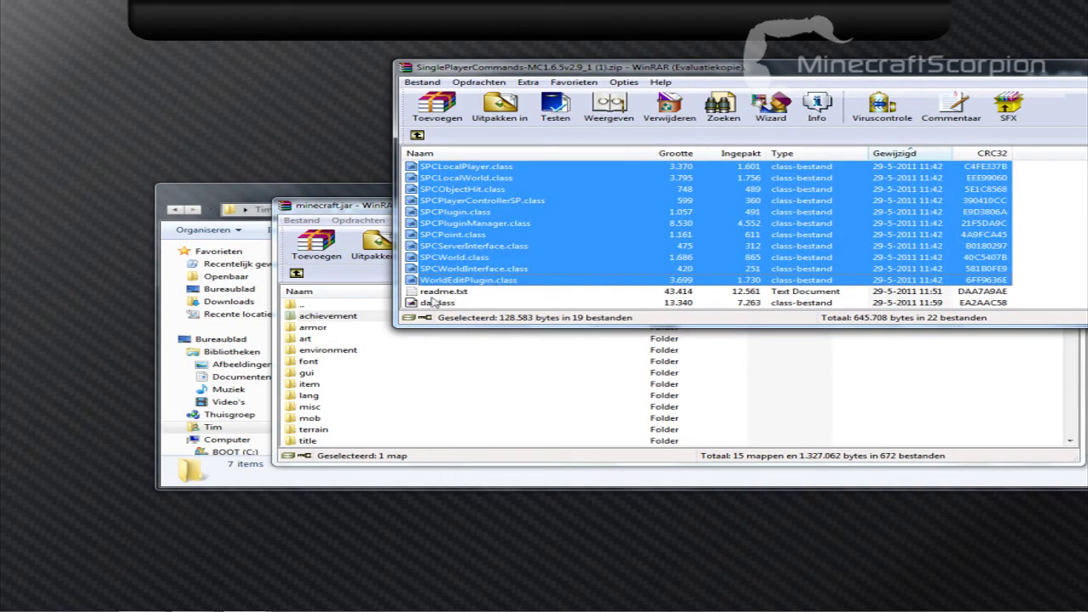
ctrl+click(428, 304)
scroll(465, 293, up, 3)
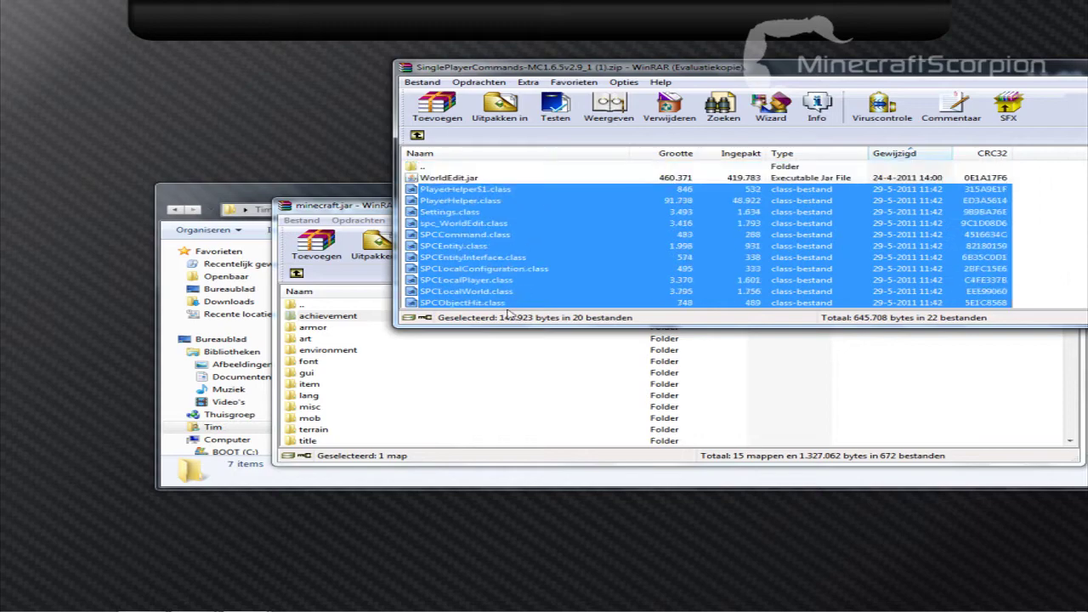
scroll(527, 217, down, 3)
scroll(525, 219, up, 3)
scroll(497, 255, up, 1)
scroll(497, 255, down, 1)
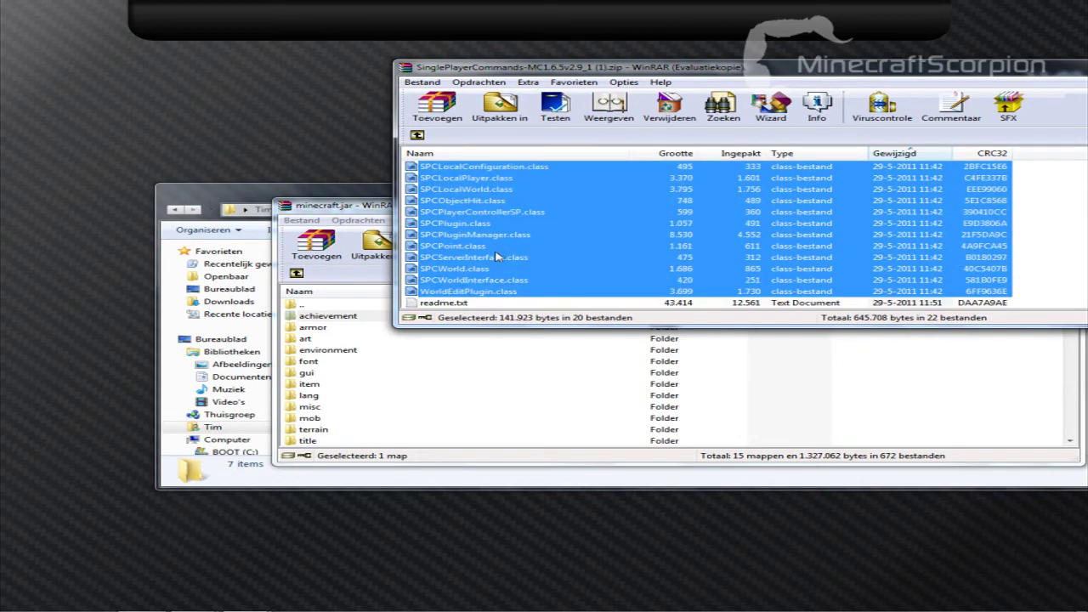
scroll(552, 285, down, 1)
drag(537, 213, 842, 387)
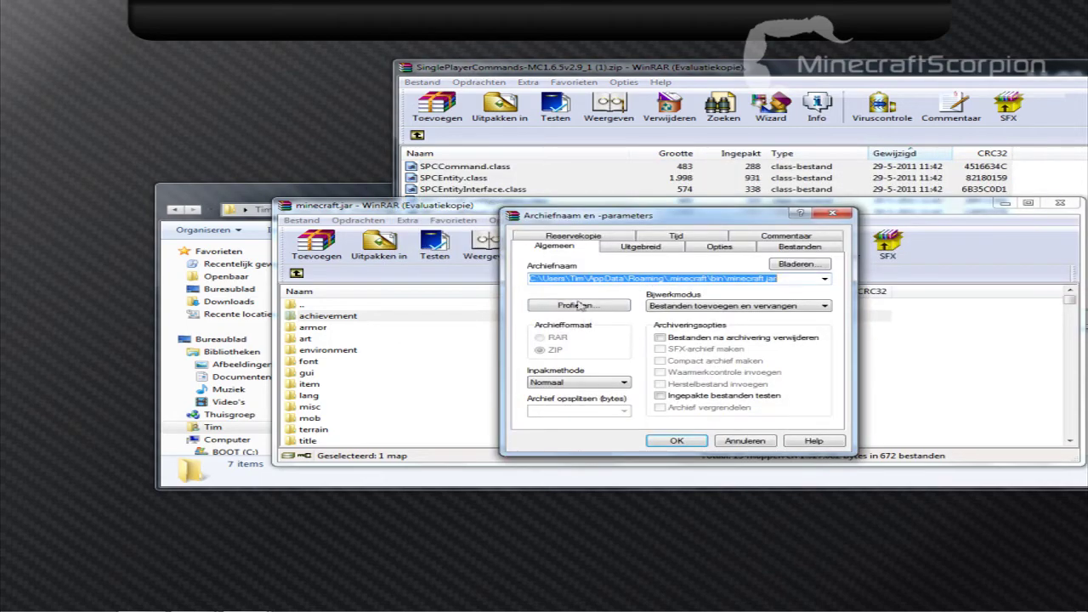
click(671, 442)
click(561, 372)
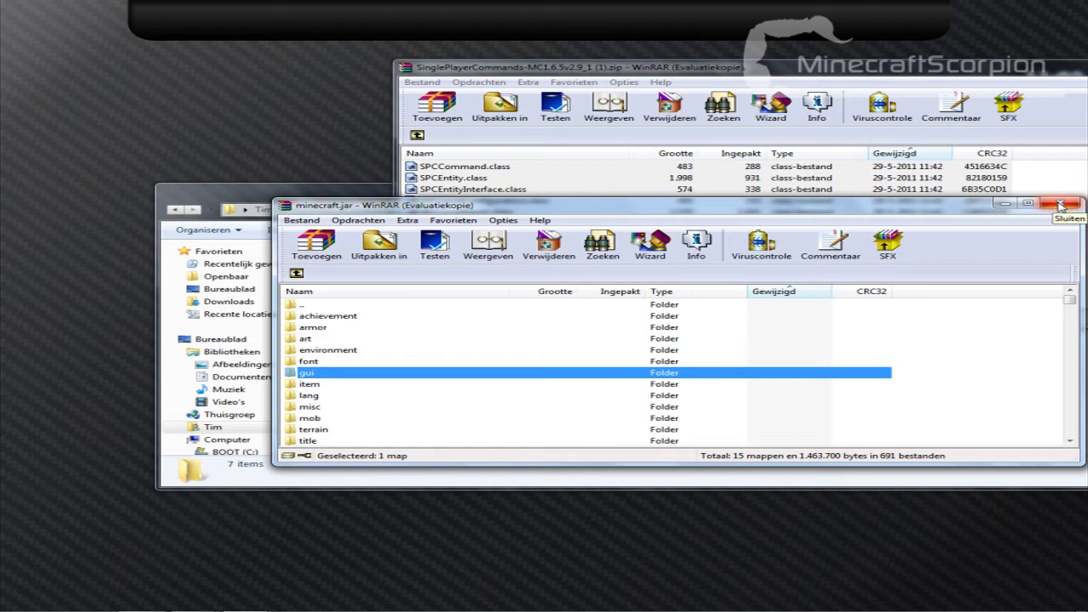
Step: Look over the contents of minecraft.jar, close its archive window and return to the bin folder
scroll(552, 399, down, 4)
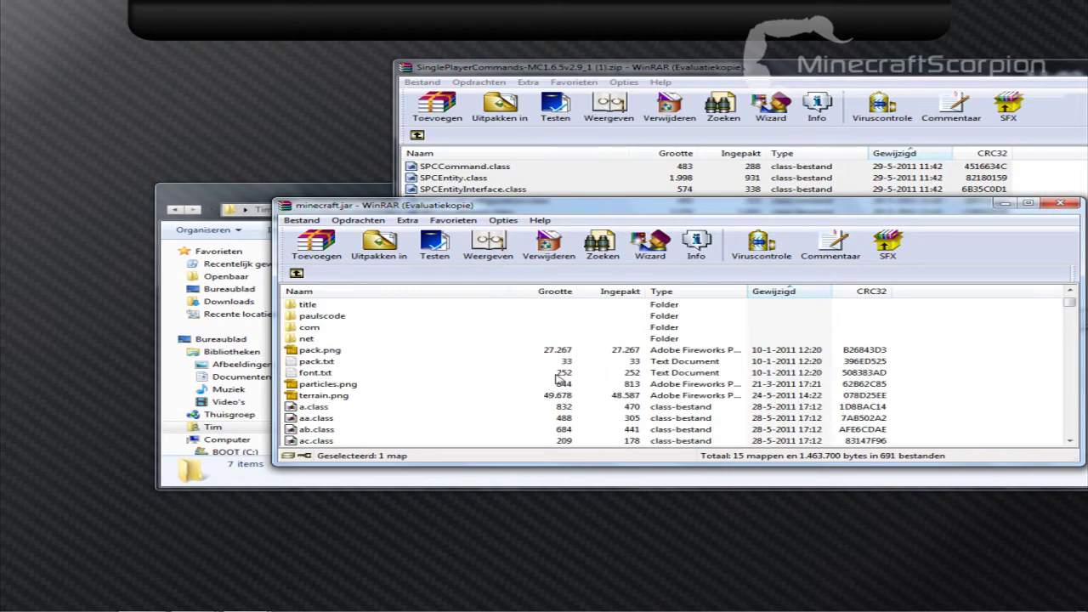
scroll(552, 400, up, 4)
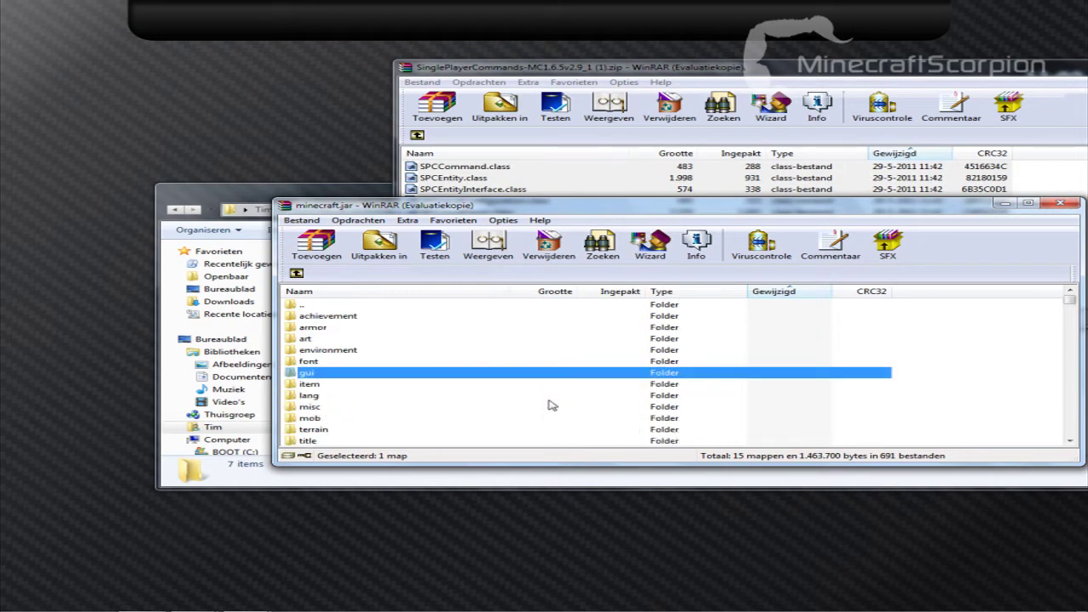
click(1059, 203)
click(442, 388)
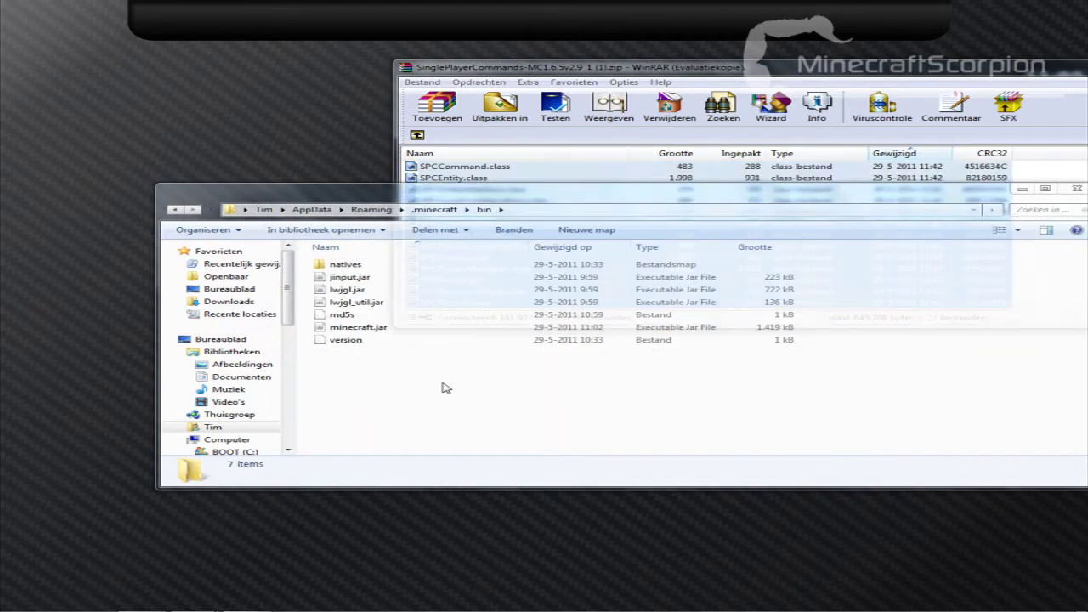
Step: Copy WorldEdit.jar from the SinglePlayerCommands archive into the bin folder, moving the archive window aside to uncover the folder
click(562, 180)
scroll(552, 238, up, 2)
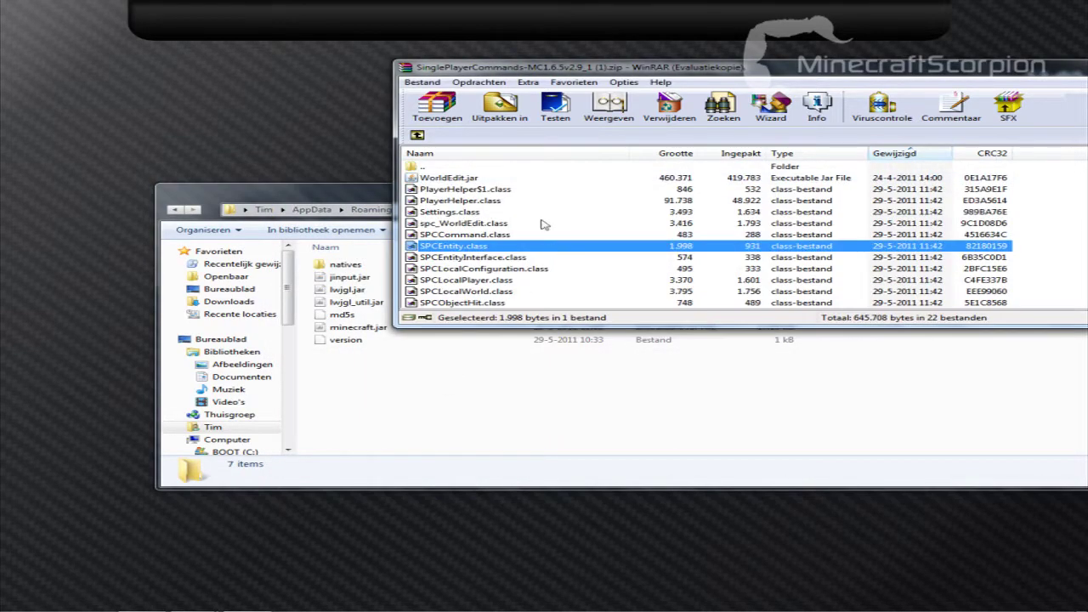
click(512, 178)
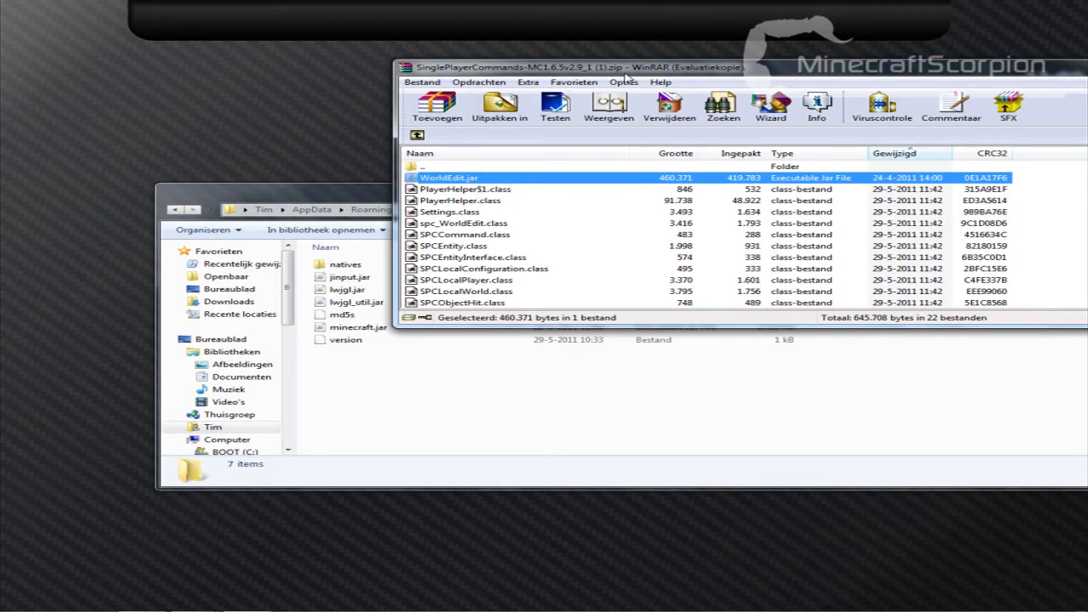
drag(624, 74, 800, 73)
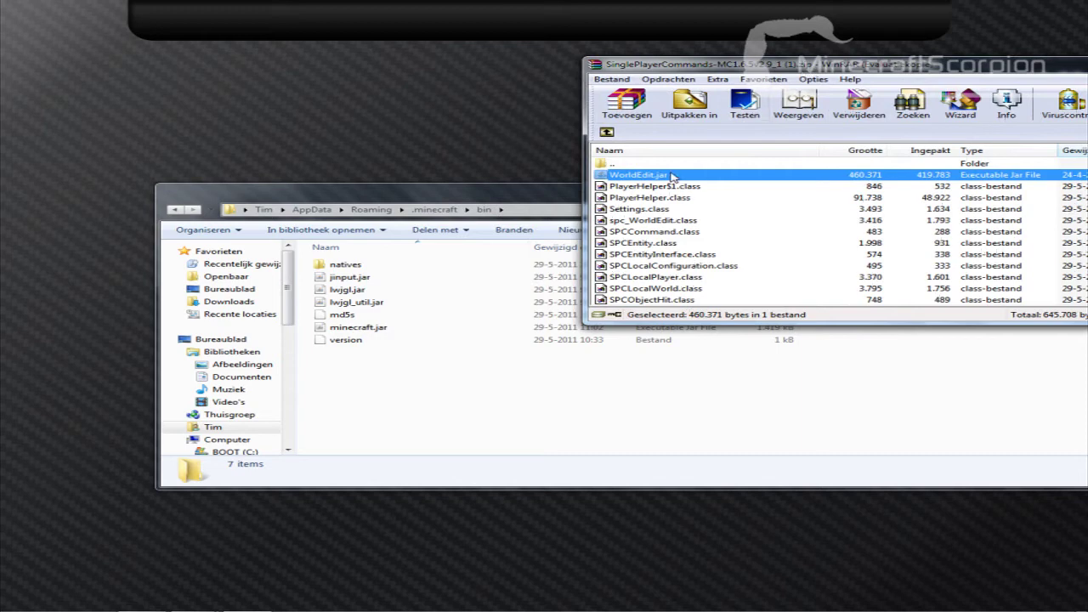
drag(672, 177, 396, 389)
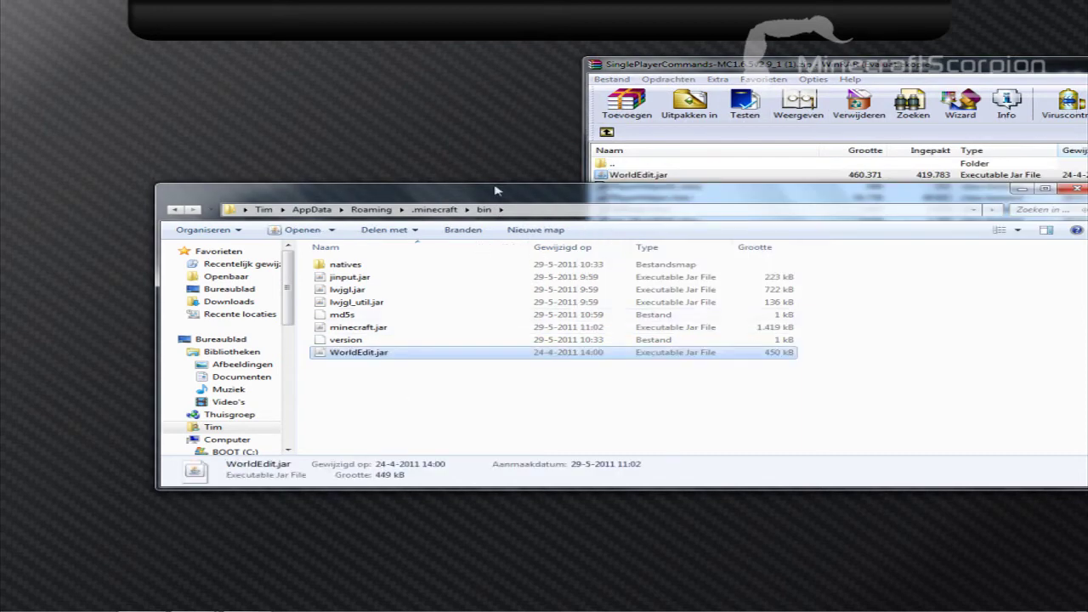
Step: Go up to the .minecraft folder and reopen bin to check its files
click(435, 210)
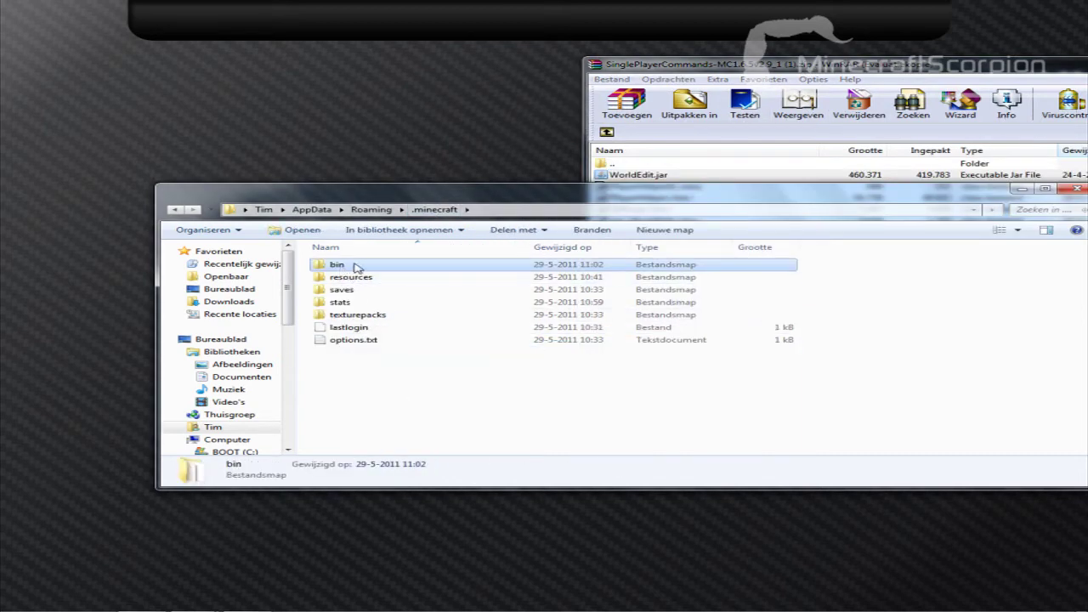
double_click(355, 266)
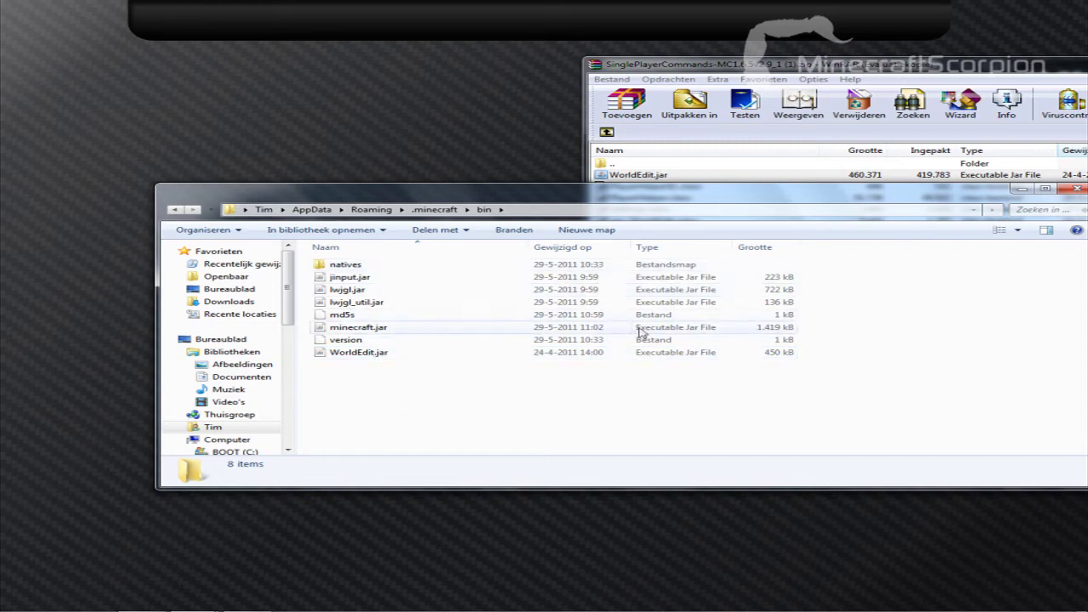
click(407, 343)
click(364, 451)
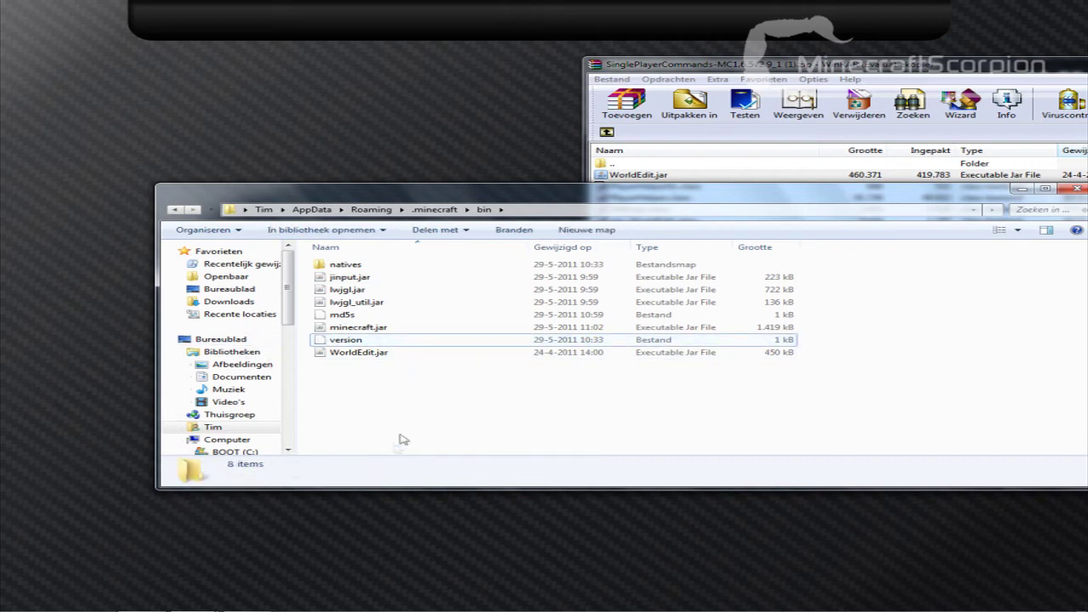
Step: Switch to the Nieuwe map folder window and launch Minecraft from it
click(204, 601)
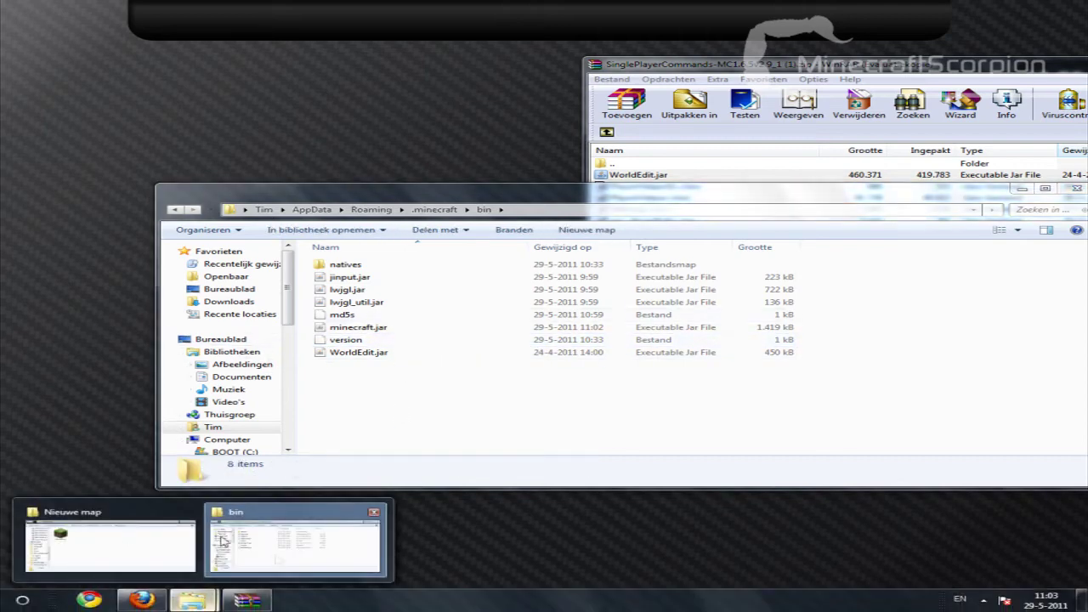
mouse_move(193, 604)
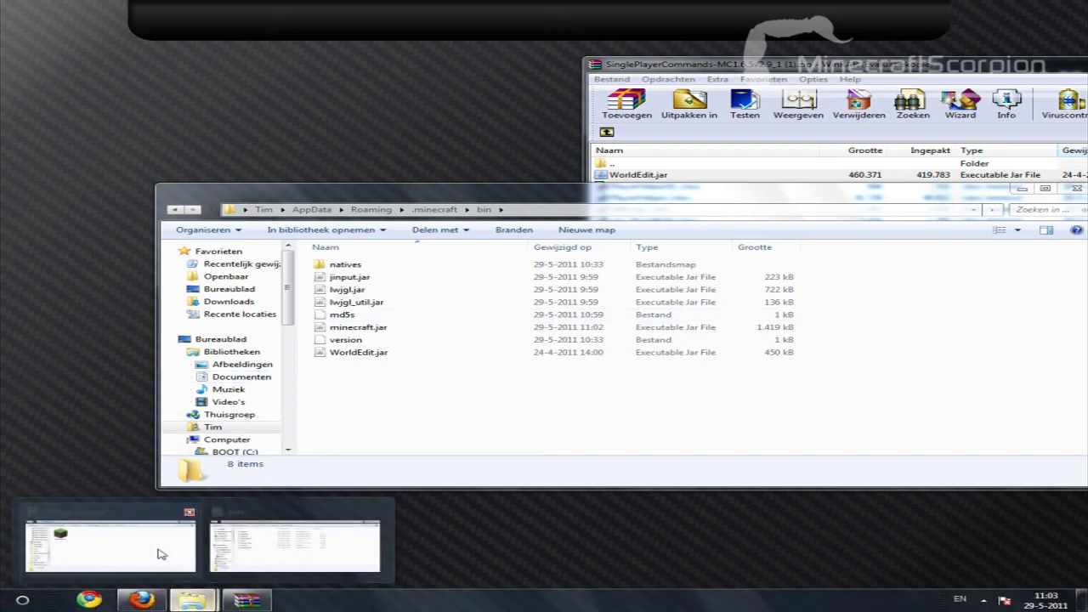
click(235, 531)
double_click(201, 366)
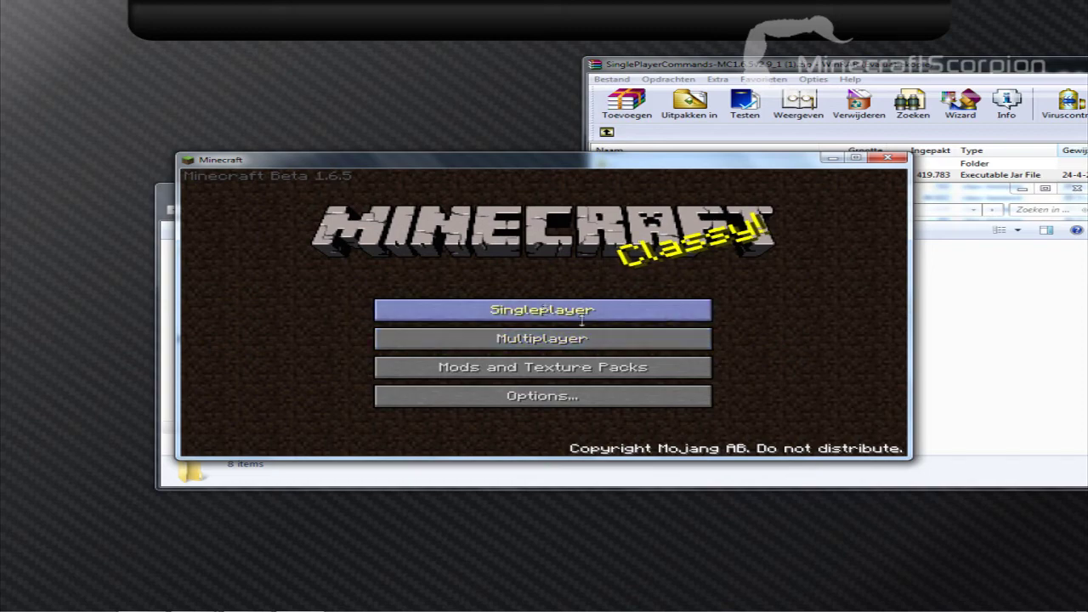
Step: Create a new singleplayer world named New World with the seed left blank
click(609, 312)
click(643, 403)
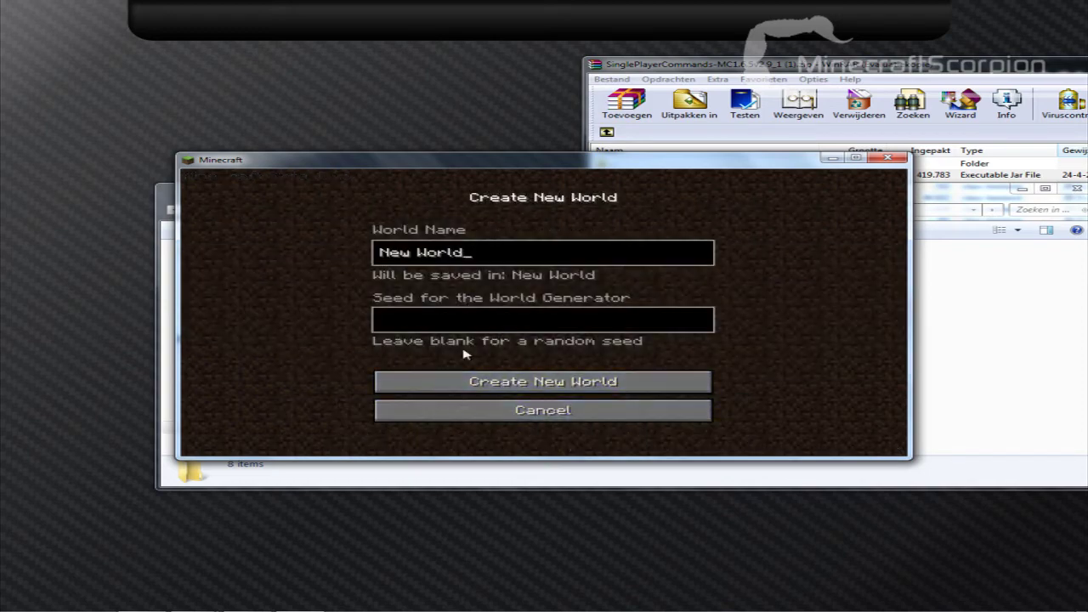
click(483, 382)
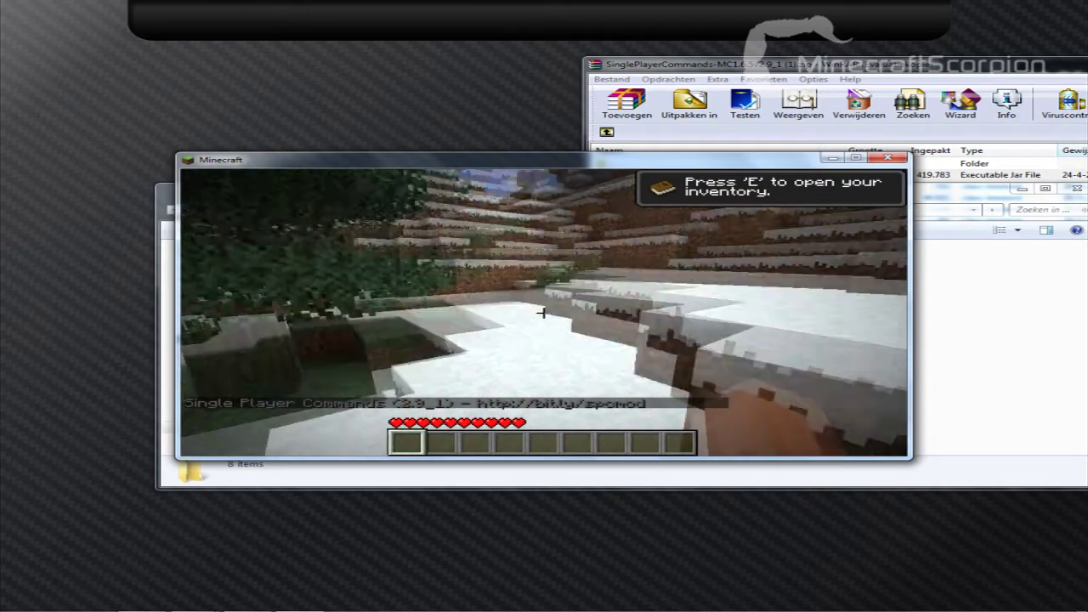
Step: Walk forward in the world, run the command i 1 to get a stack of stone, and turn on flying with fly
key(w)
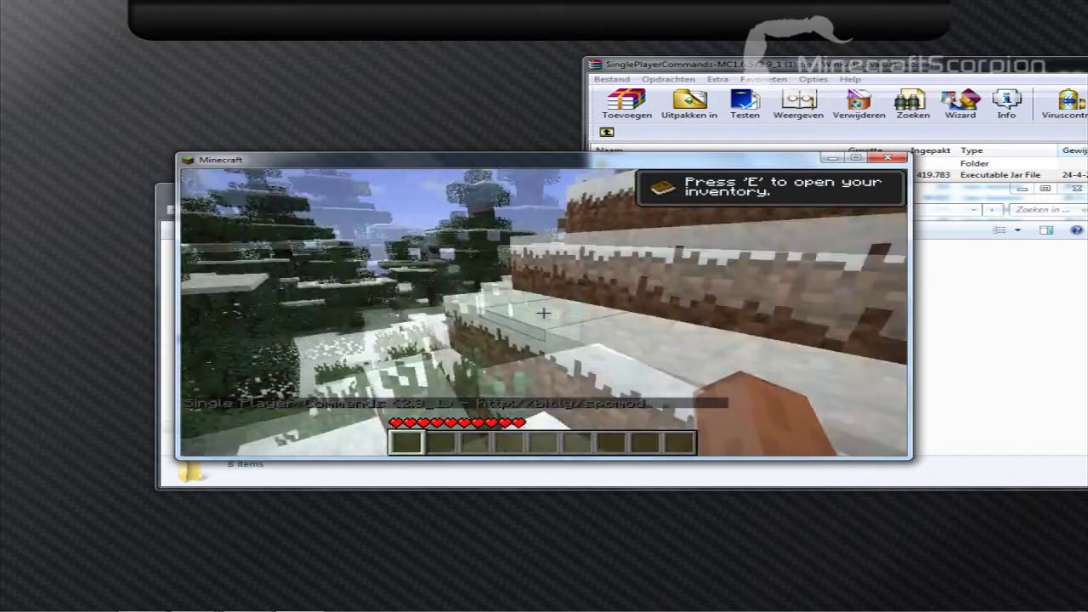
text(ti 1)
key(Return)
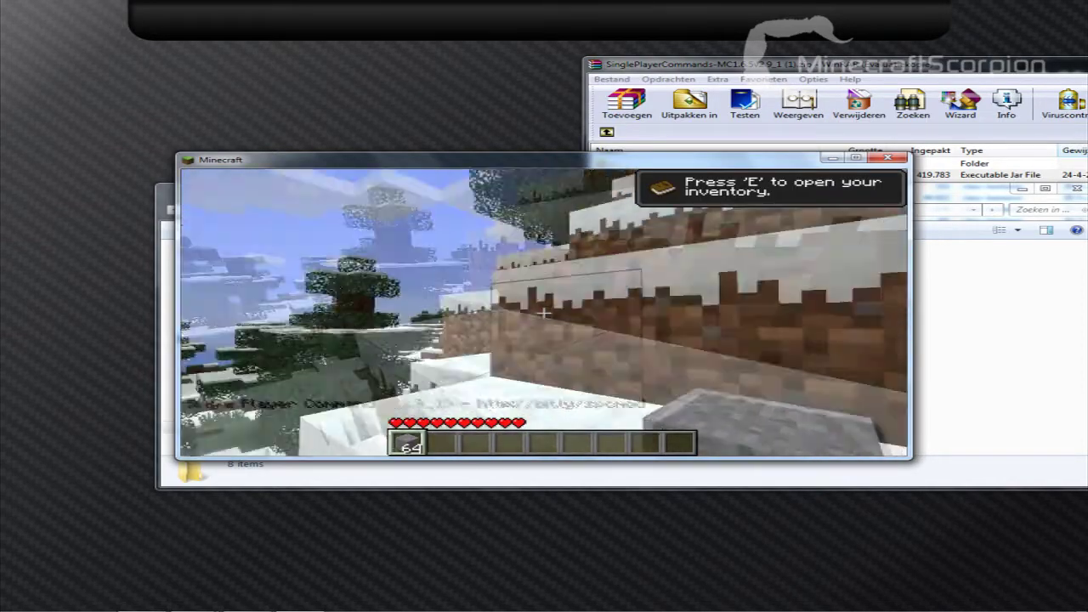
text(tfly)
key(Return)
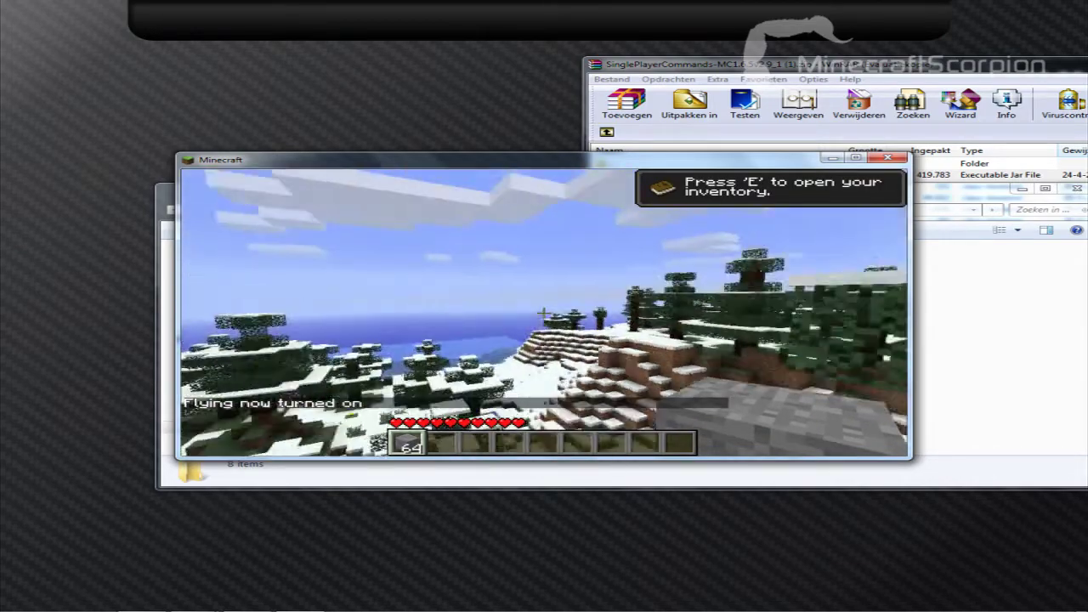
Step: Create a hollow glass cylinder with the command //hcyl glass 4 and switch to the second hotbar slot
key(slash)
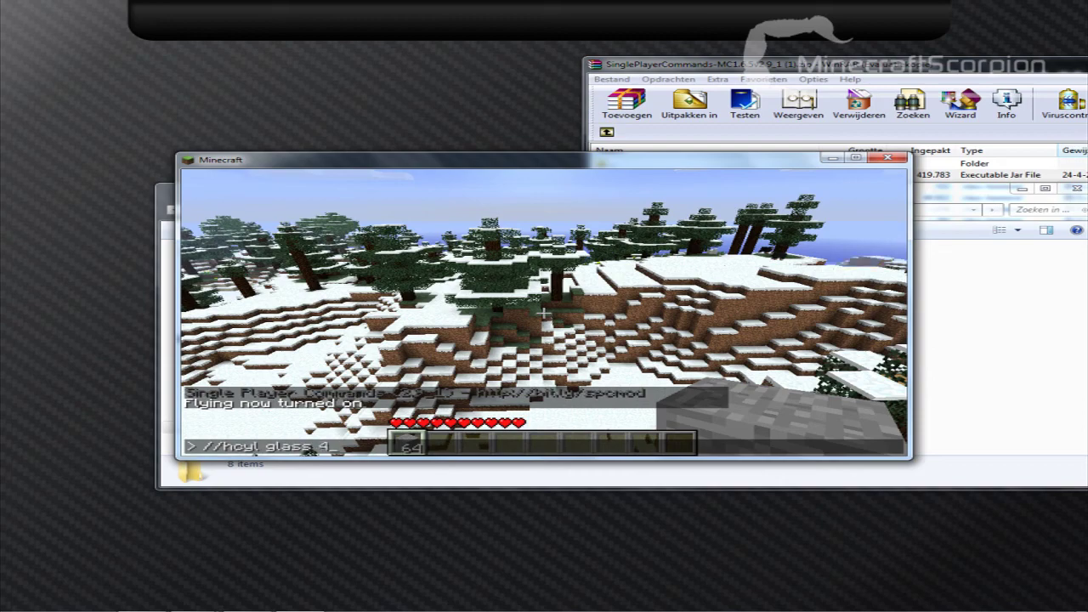
text(/hcyl glass 4)
key(Return)
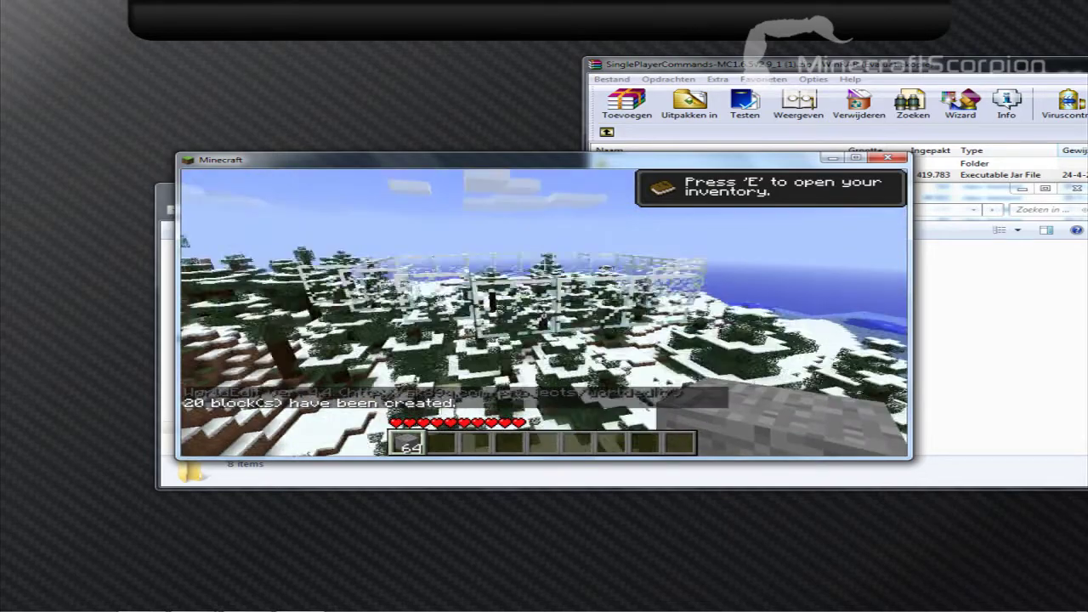
key(2)
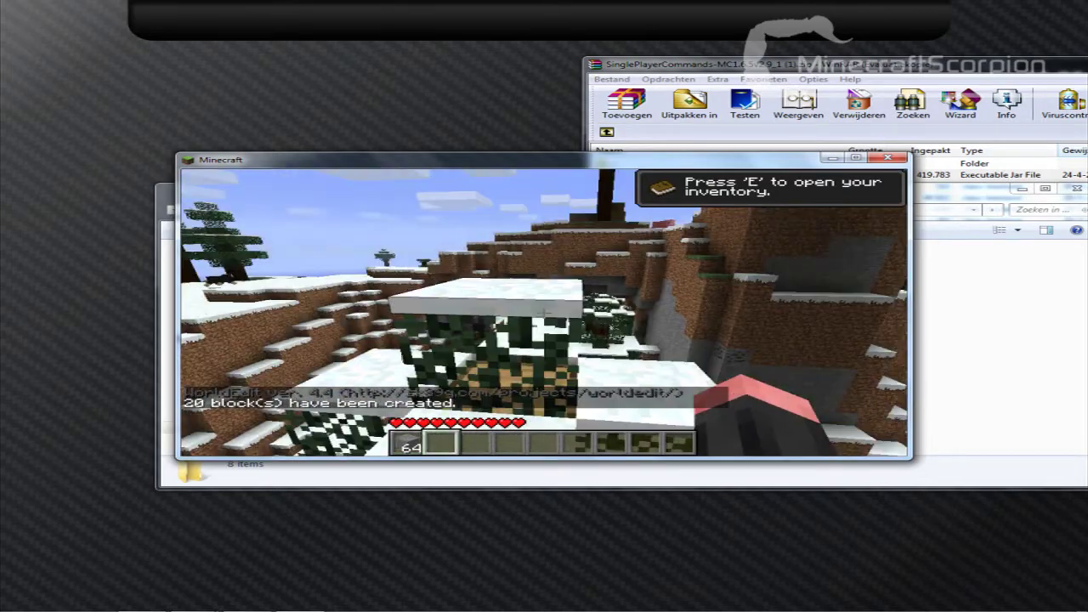